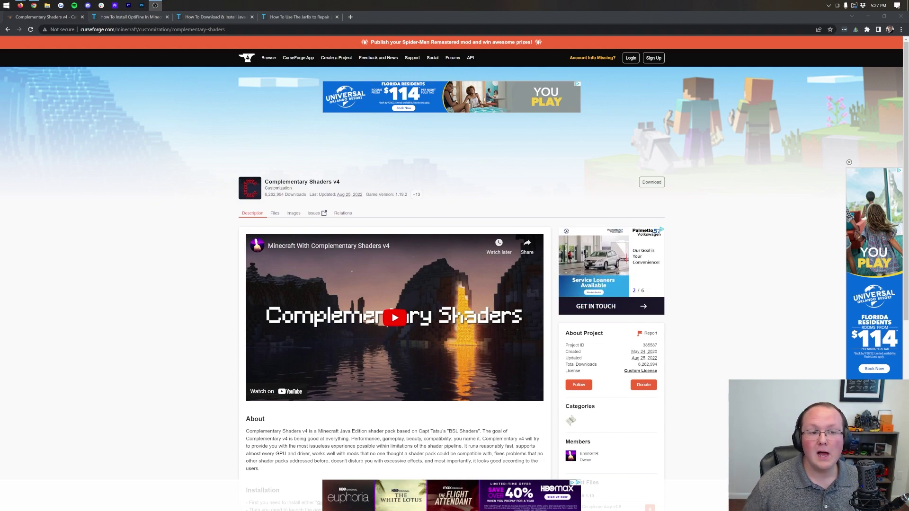
- Look over the OptiFine and Java install articles in their browser tabs
click(135, 17)
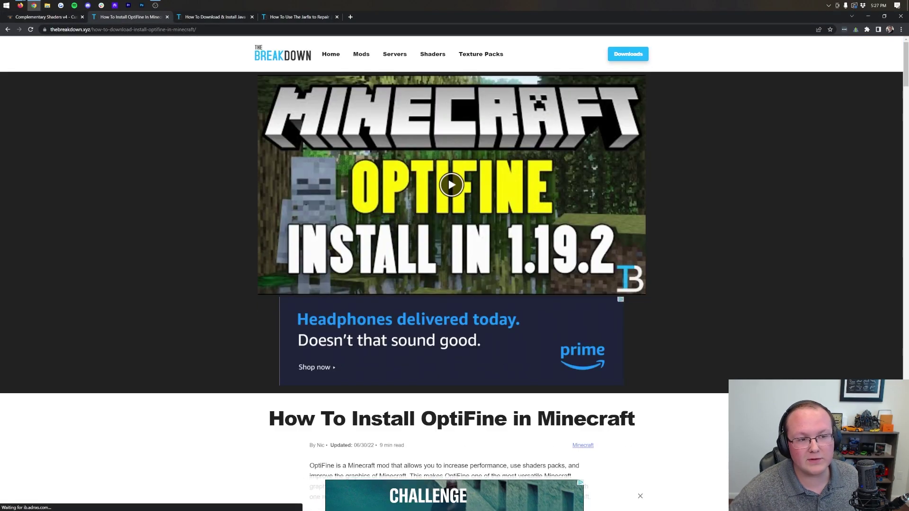
scroll(177, 172, down, 2)
scroll(177, 177, up, 2)
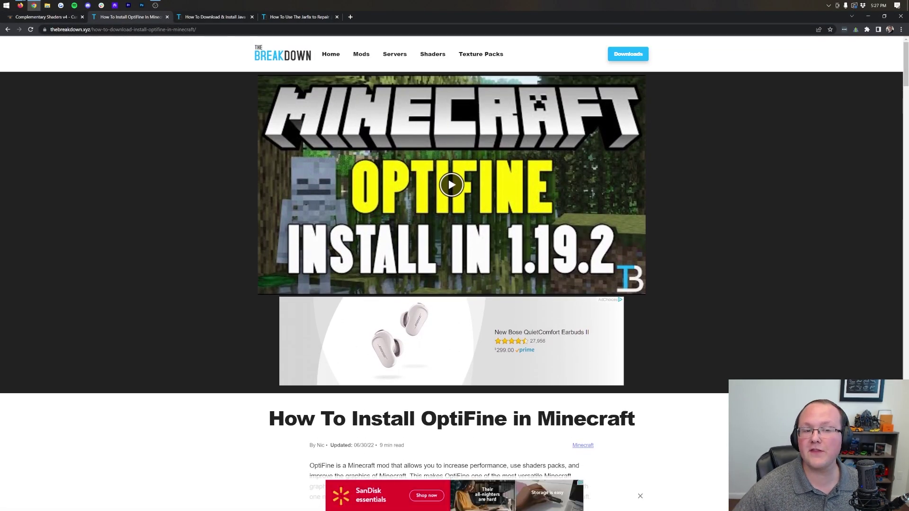
click(209, 19)
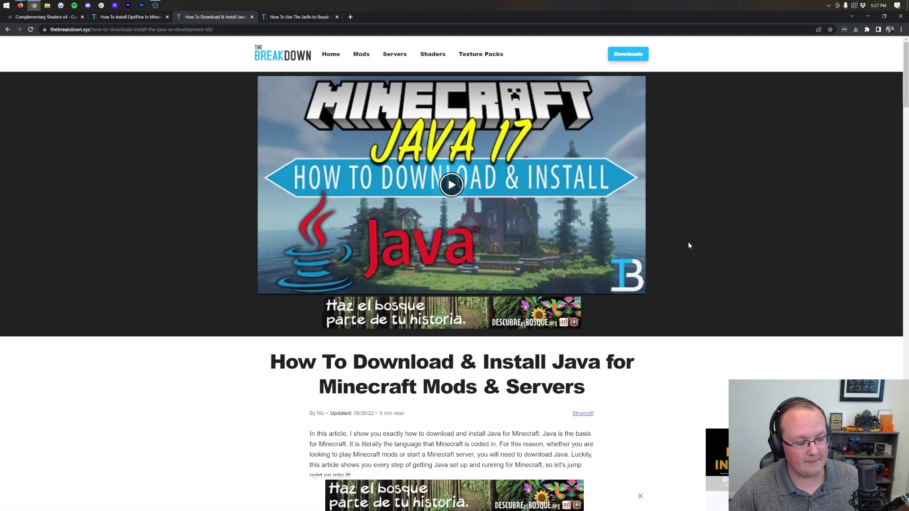
- On the Complementary Shaders v4 page, download v4.6 for Minecraft 1.19 from Recent Files
click(33, 18)
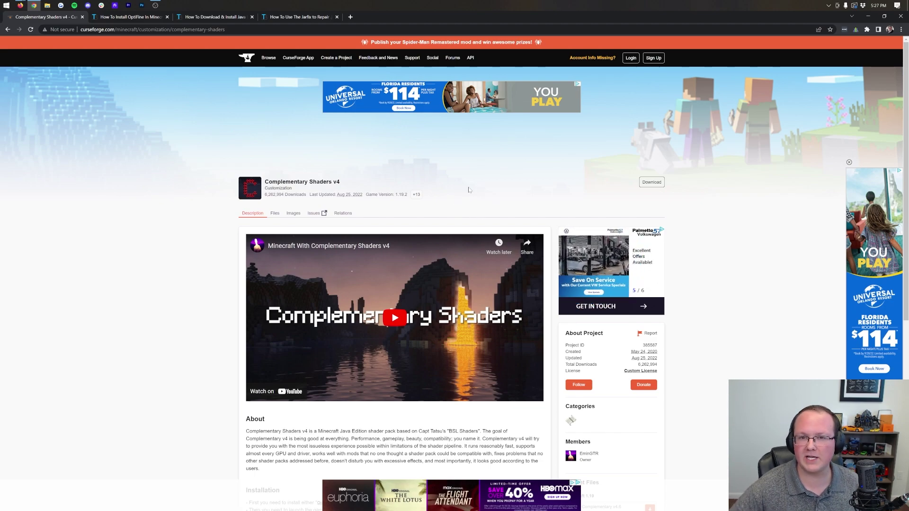
scroll(505, 109, down, 6)
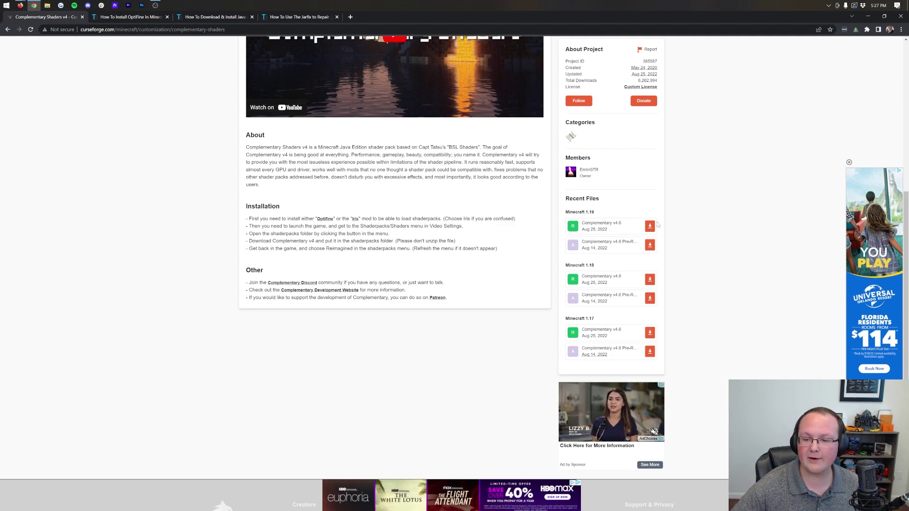
click(650, 226)
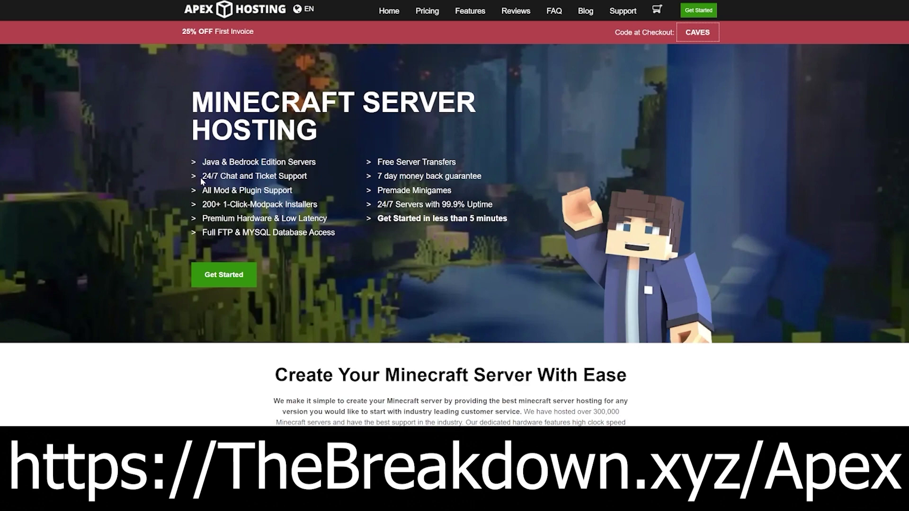
- Let the Complementary Shaders zip finish downloading, then go back to the OptiFine install article
drag(201, 182, 327, 220)
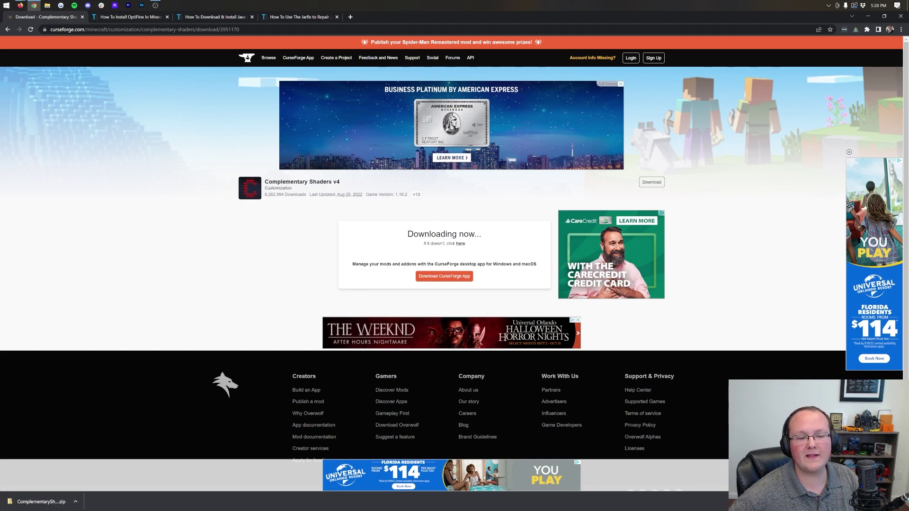
mouse_move(269, 201)
mouse_down()
mouse_move(426, 237)
mouse_move(272, 184)
mouse_move(264, 201)
mouse_up()
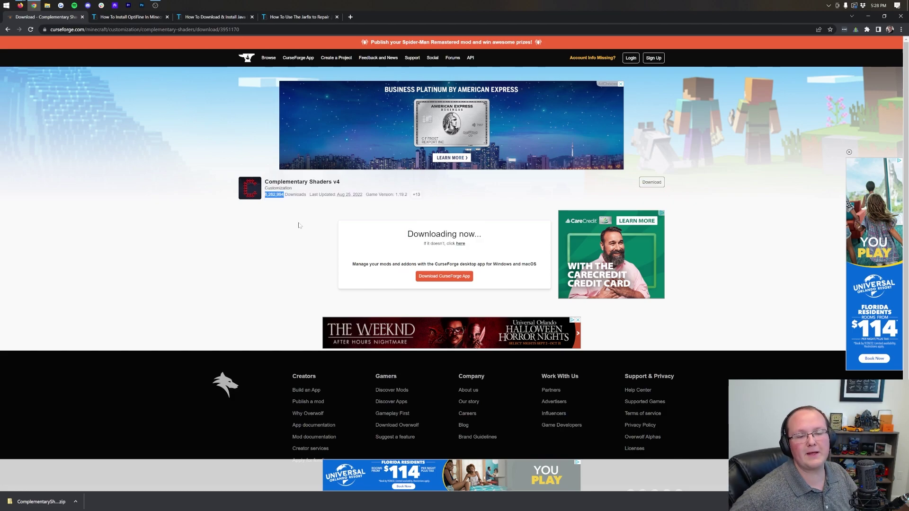
click(129, 16)
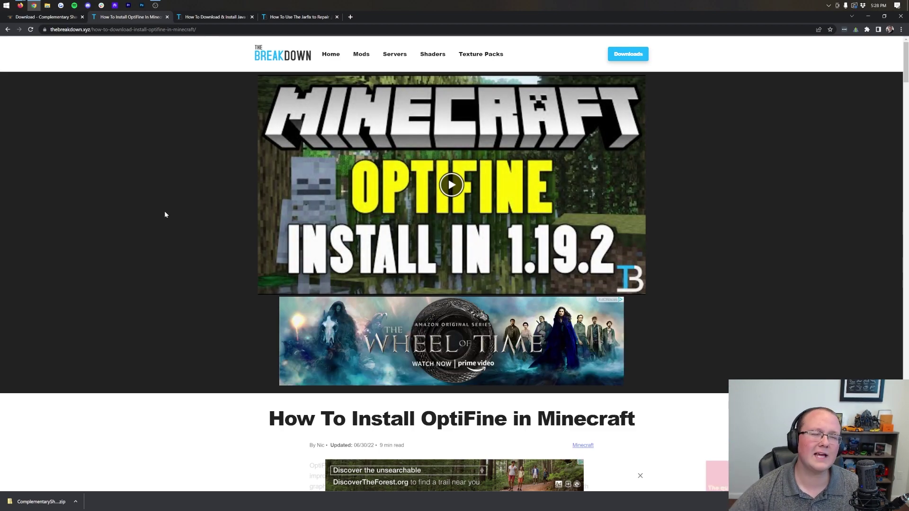
- Open optifine.net/downloads.php in a new tab from the article's Download OptiFine button
scroll(250, 180, down, 7)
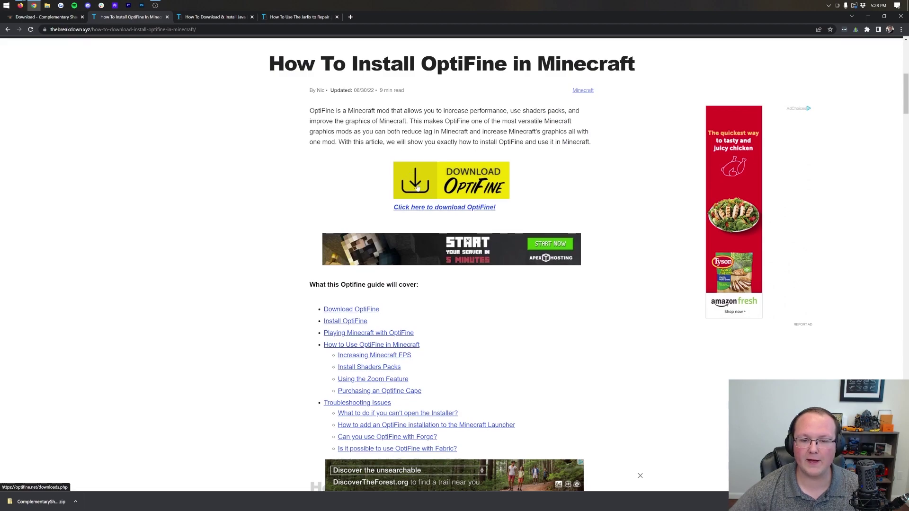
click(417, 188)
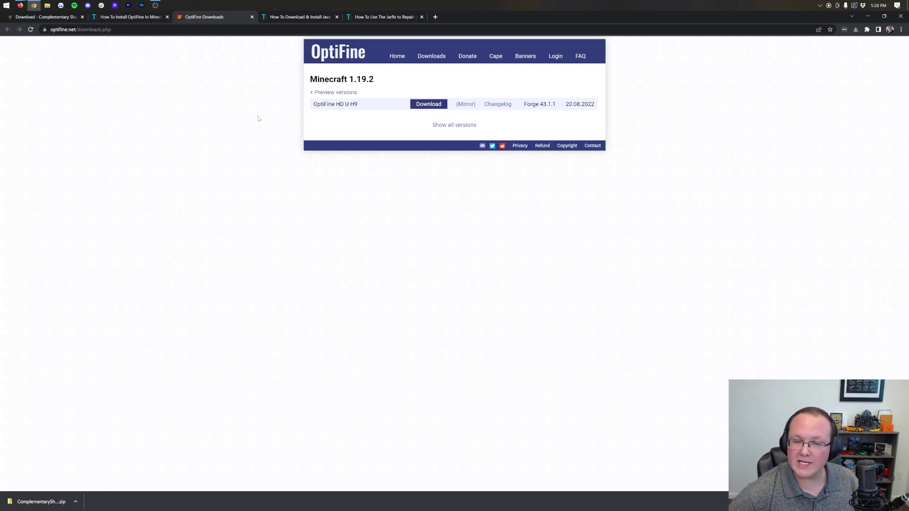
click(147, 18)
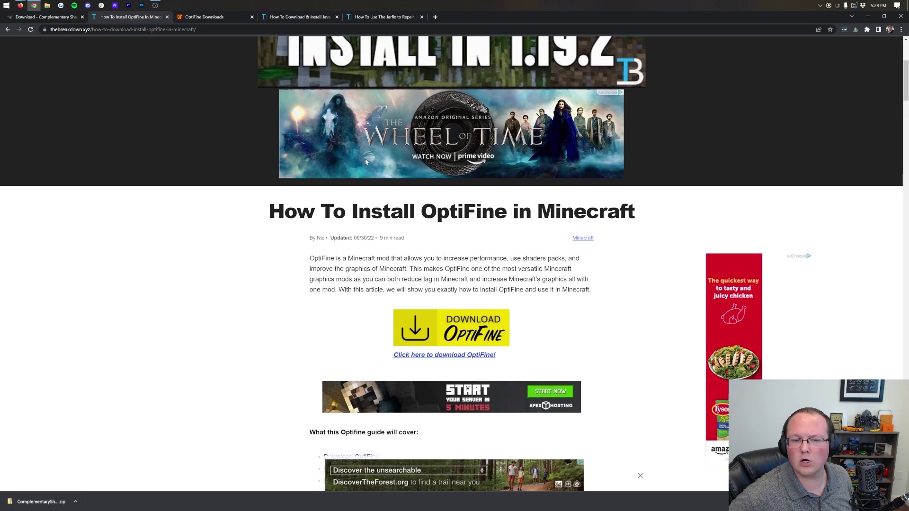
- Scroll through the OptiFine install article to review its instructions
scroll(365, 159, down, 2)
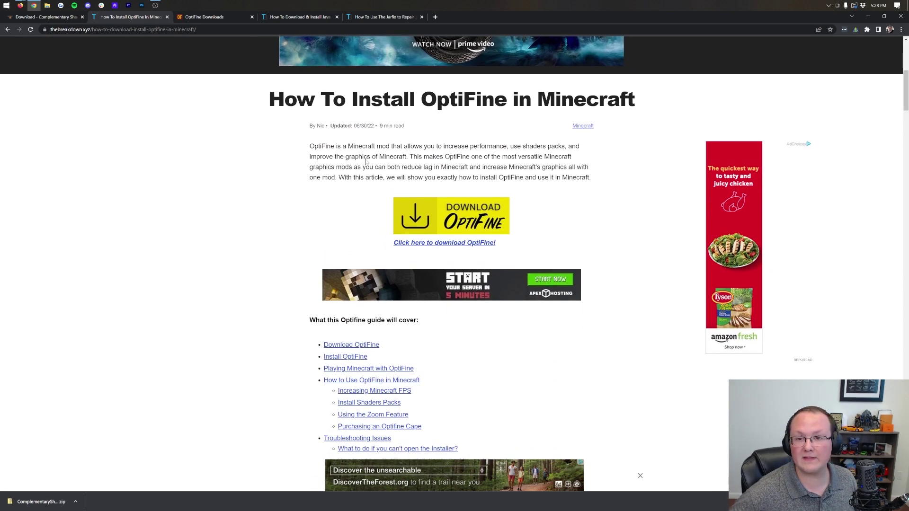
scroll(366, 161, down, 5)
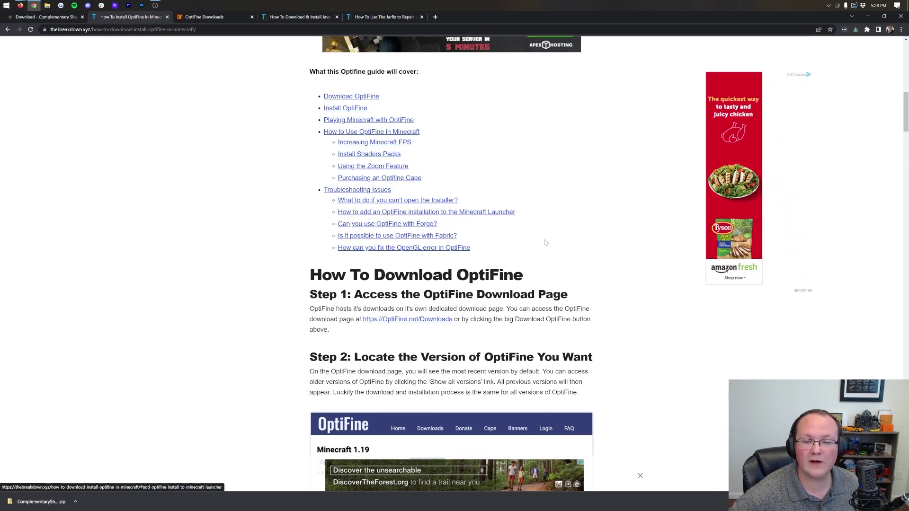
scroll(307, 143, up, 9)
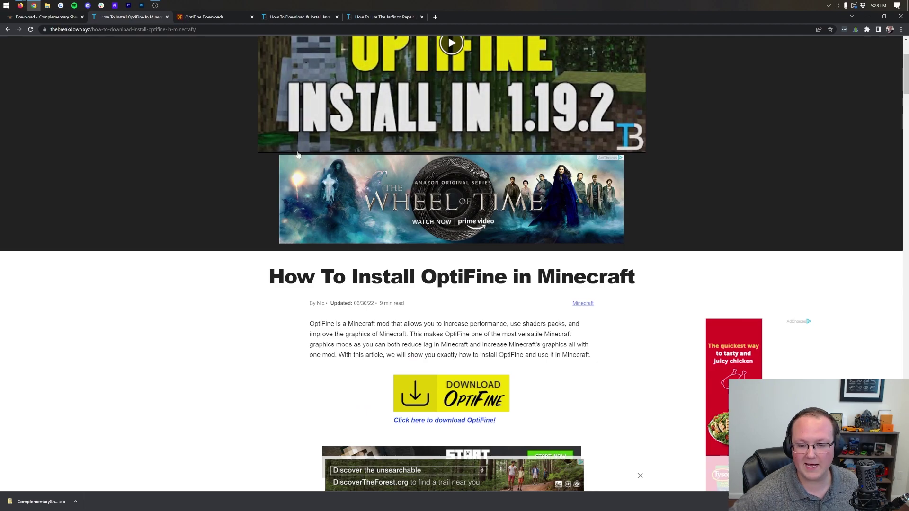
scroll(307, 143, up, 3)
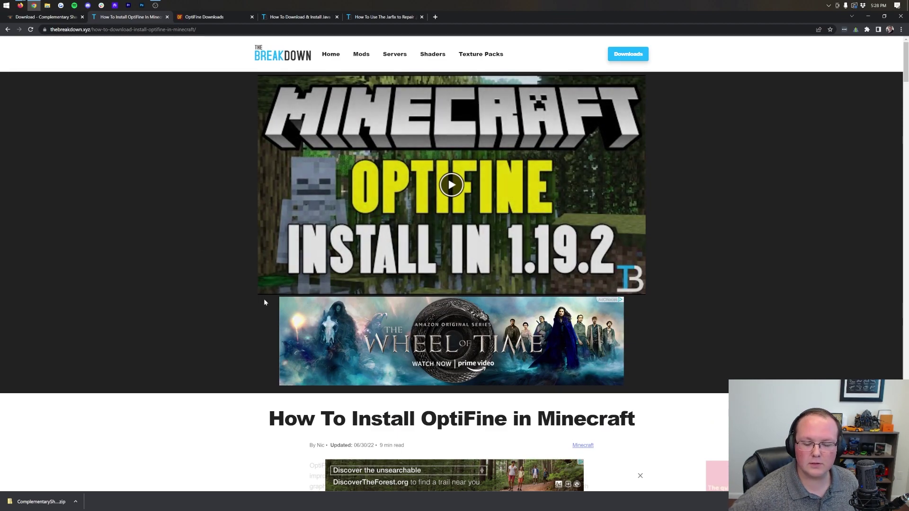
scroll(665, 286, down, 3)
scroll(664, 284, up, 3)
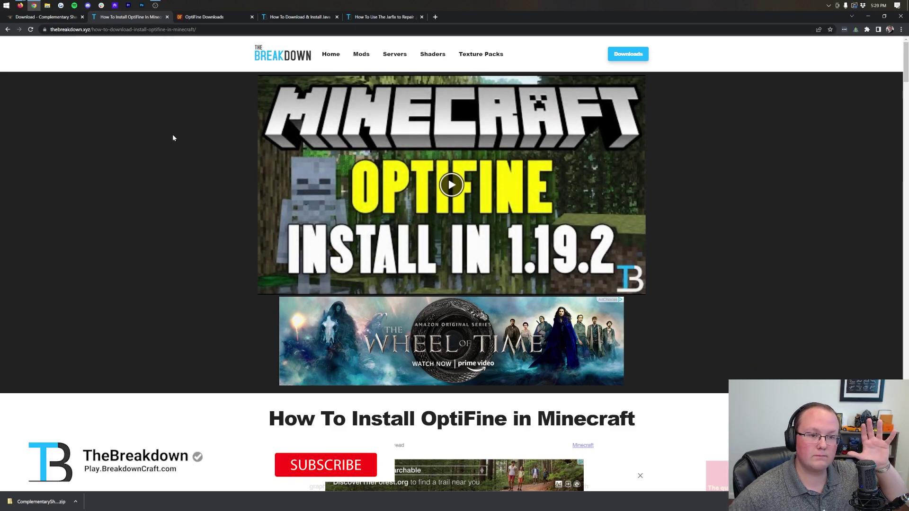
scroll(187, 67, down, 4)
- Show all available OptiFine versions on the OptiFine downloads page
click(203, 17)
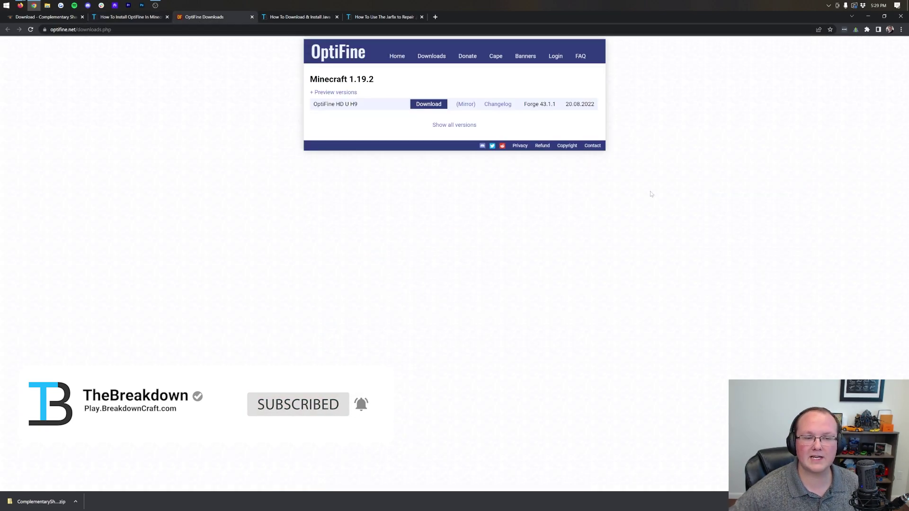
click(466, 131)
scroll(372, 237, down, 10)
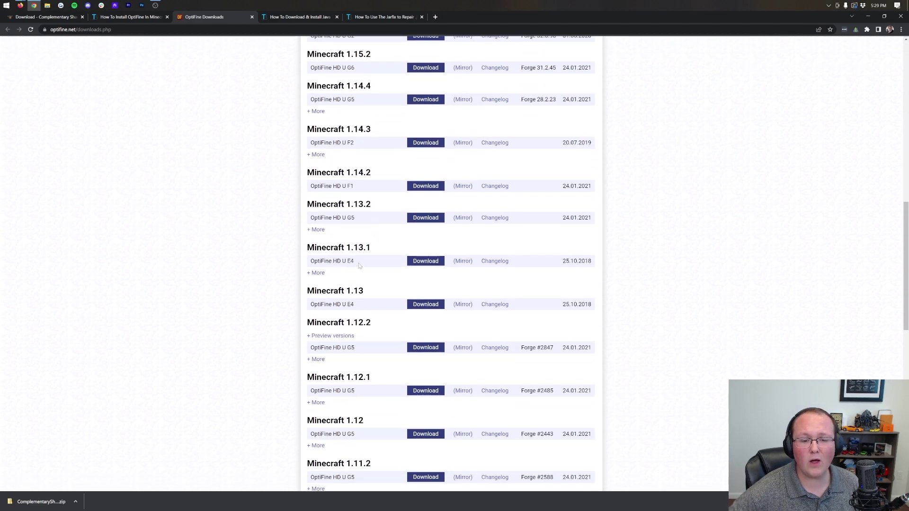
scroll(376, 376, up, 10)
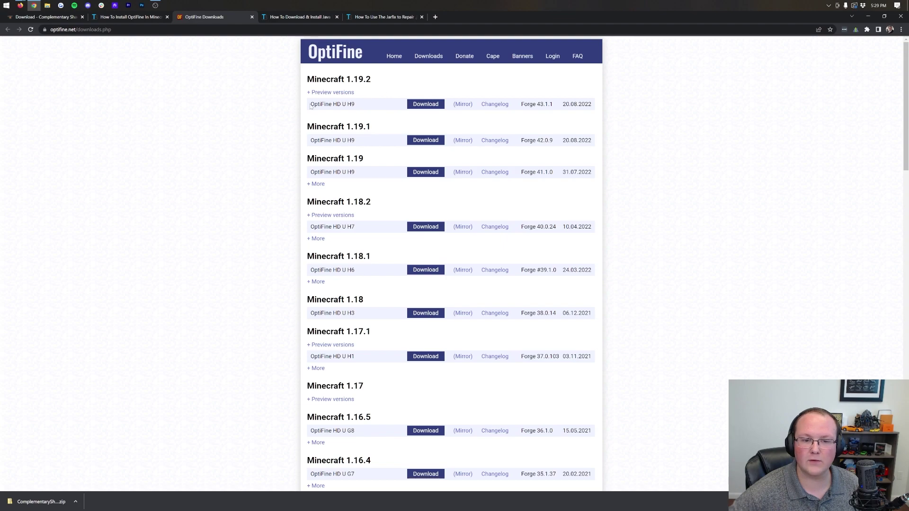
- Download the OptiFine HD U H9 jar for 1.19.2 through its mirror link
click(460, 104)
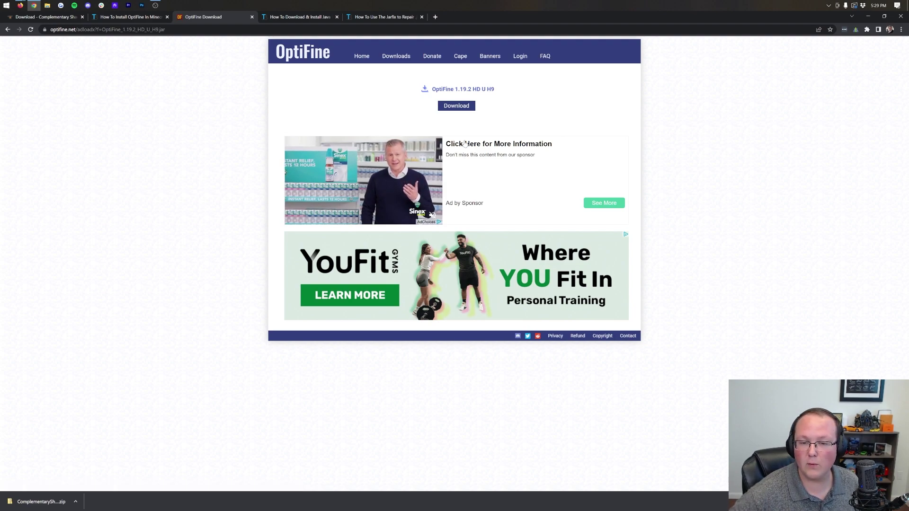
key(alt+Left)
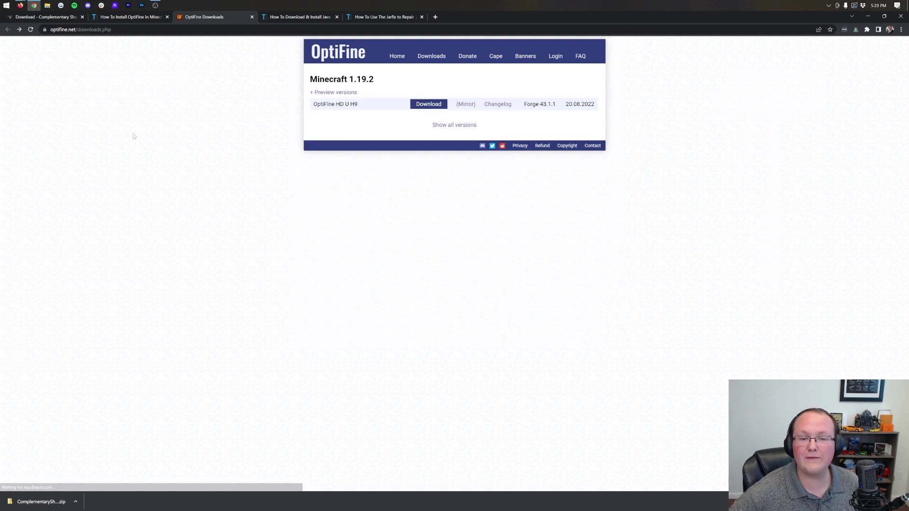
click(461, 104)
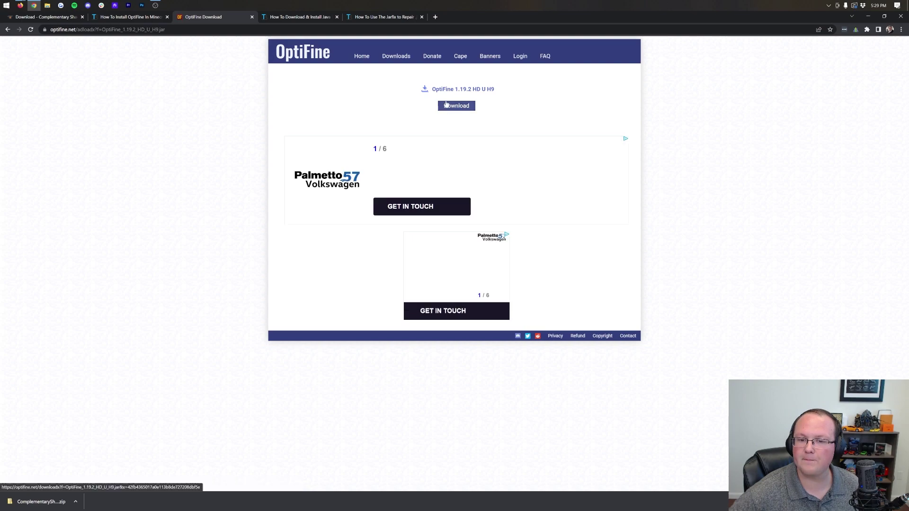
click(446, 105)
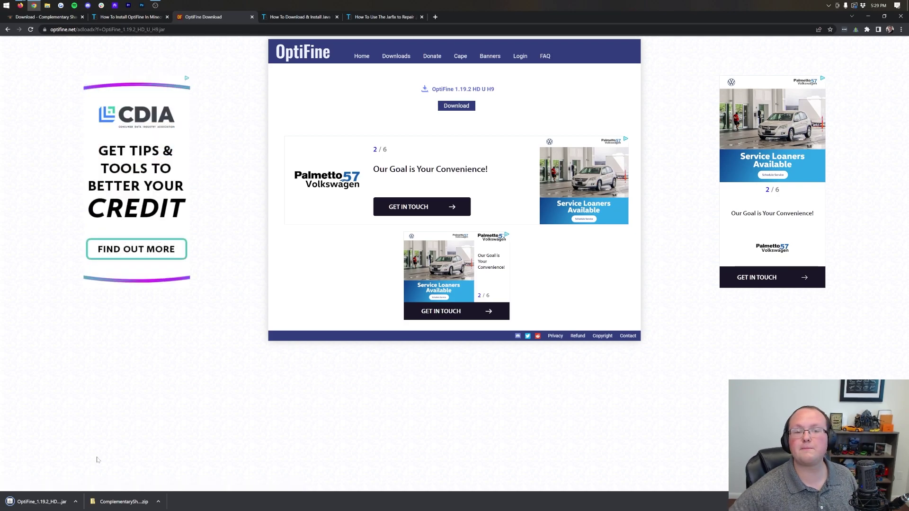
click(283, 19)
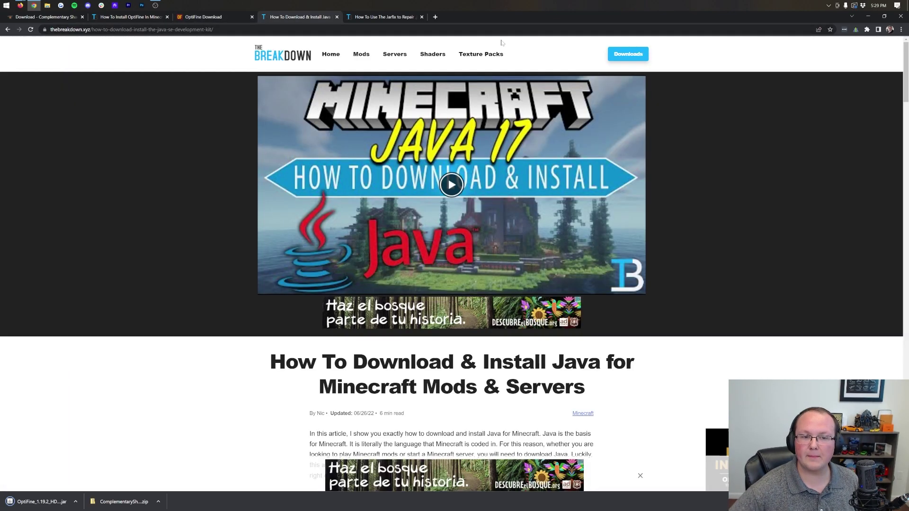
- Move the OptiFine jar and ComplementaryShaders zip from Downloads onto the desktop
click(868, 17)
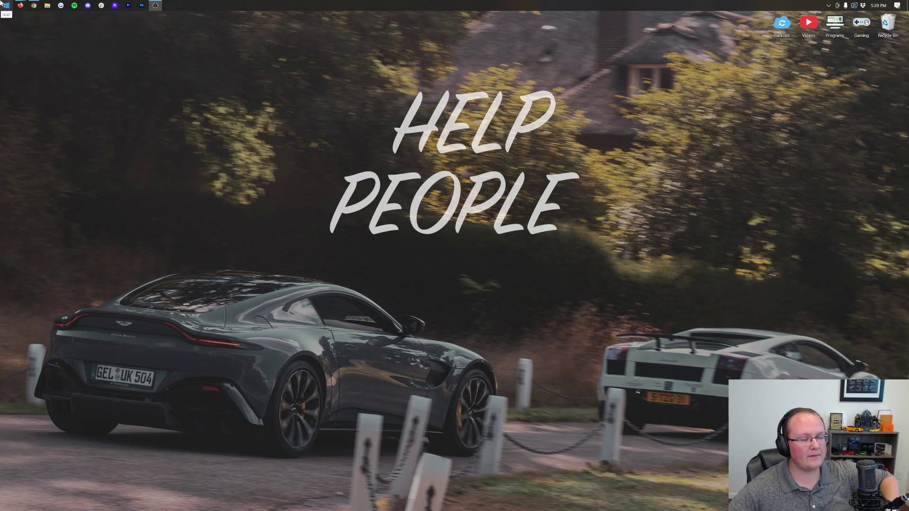
click(1, 3)
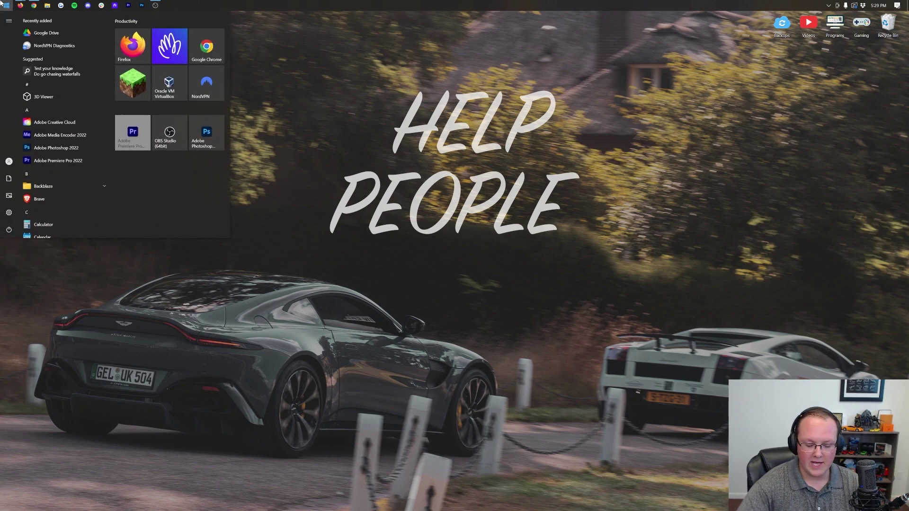
text(downloads)
click(216, 157)
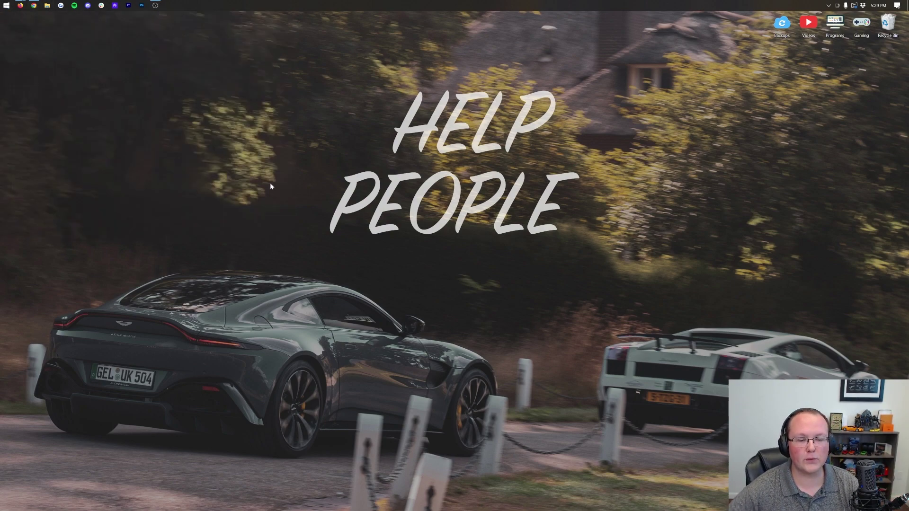
click(389, 207)
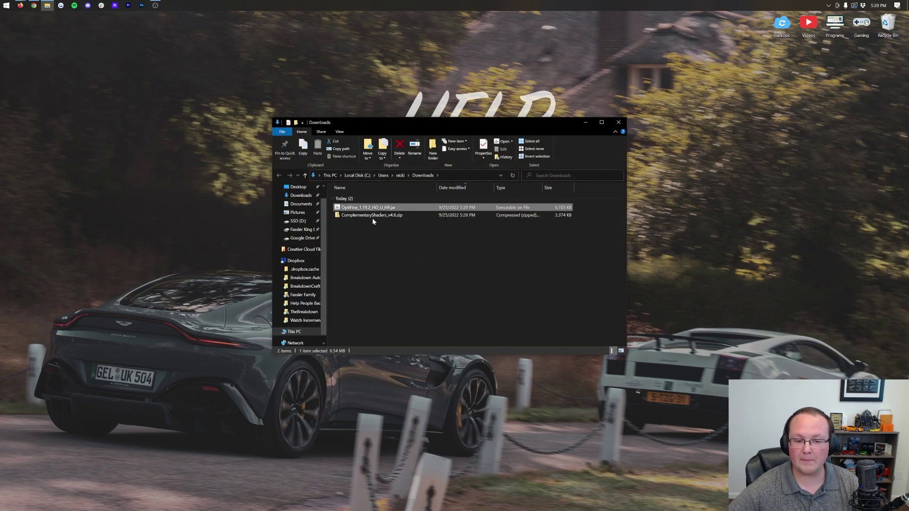
shift+click(372, 217)
drag(363, 218, 313, 106)
click(618, 122)
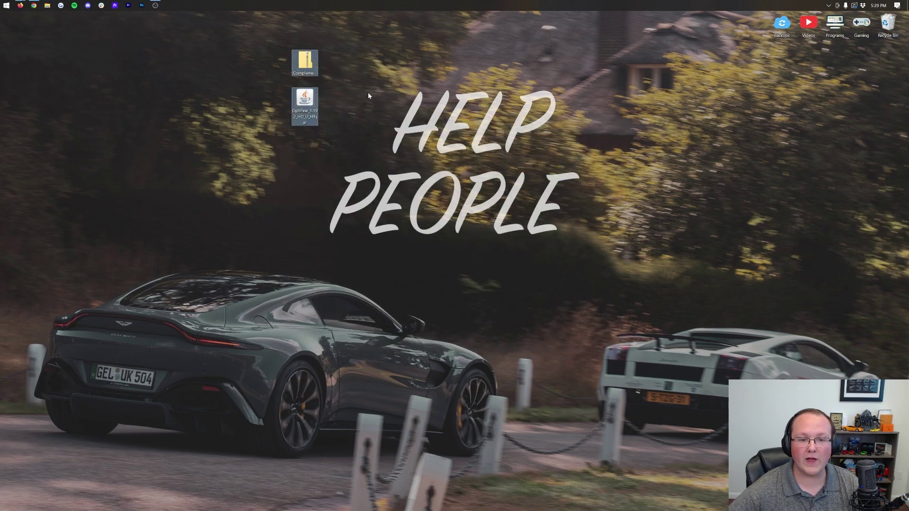
- Open the OptiFine jar's Open with prompt, dismiss it, and return to the browser
right_click(301, 66)
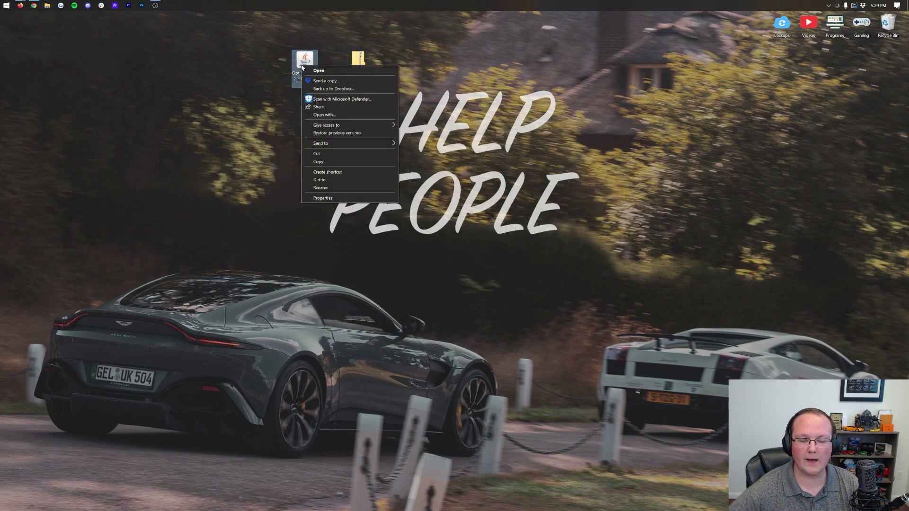
click(342, 115)
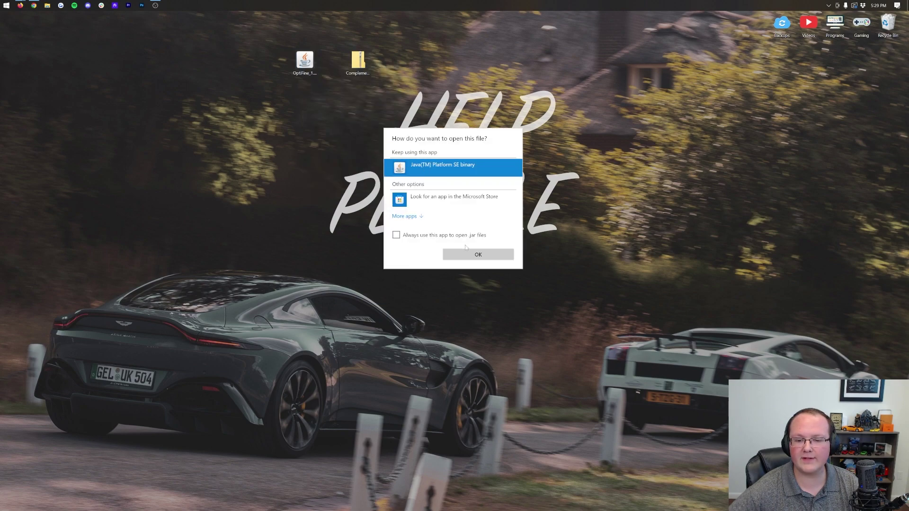
click(334, 104)
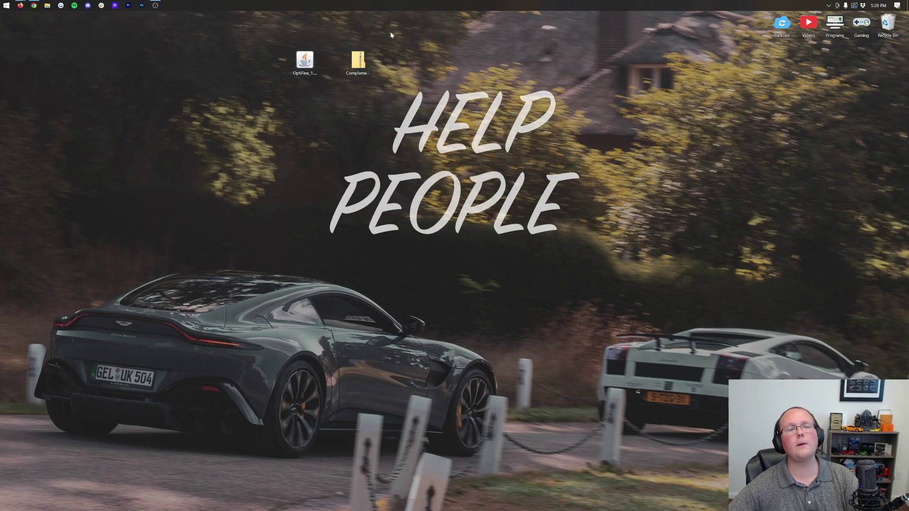
click(34, 6)
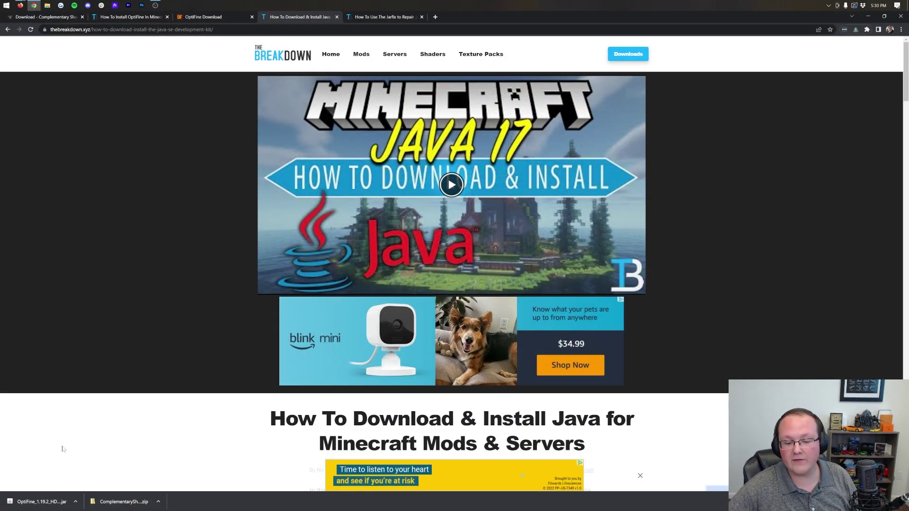
scroll(62, 448, down, 3)
scroll(492, 307, up, 3)
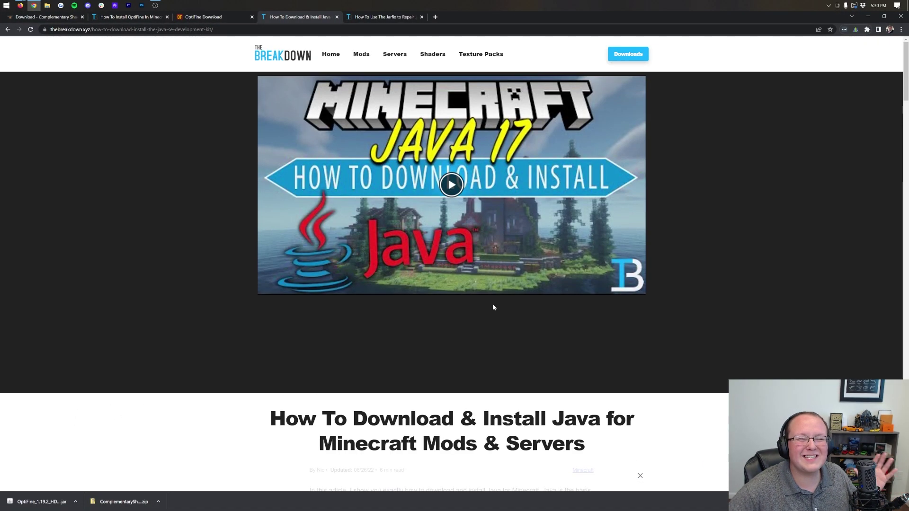
scroll(492, 299, down, 10)
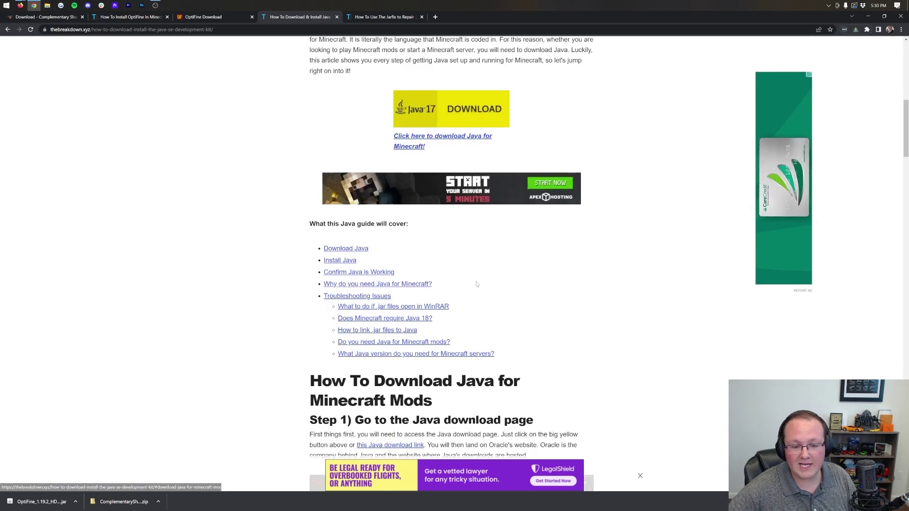
scroll(578, 341, up, 10)
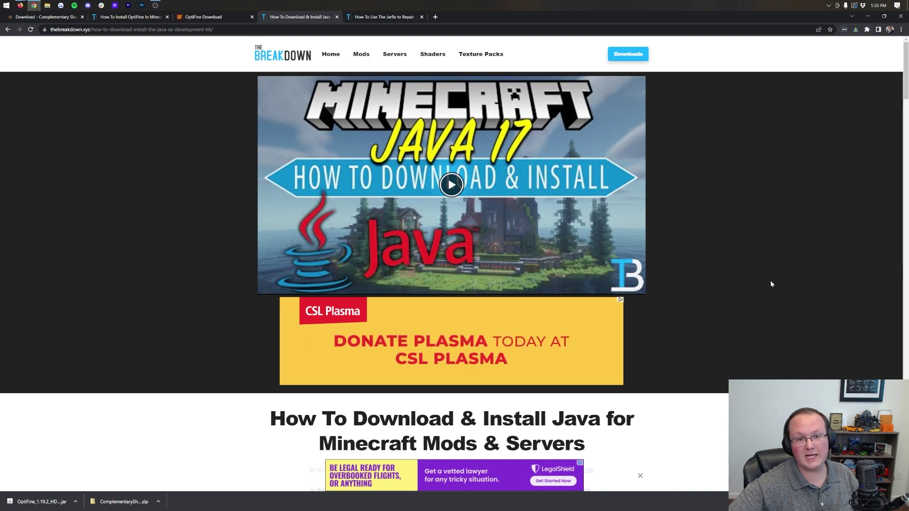
click(384, 17)
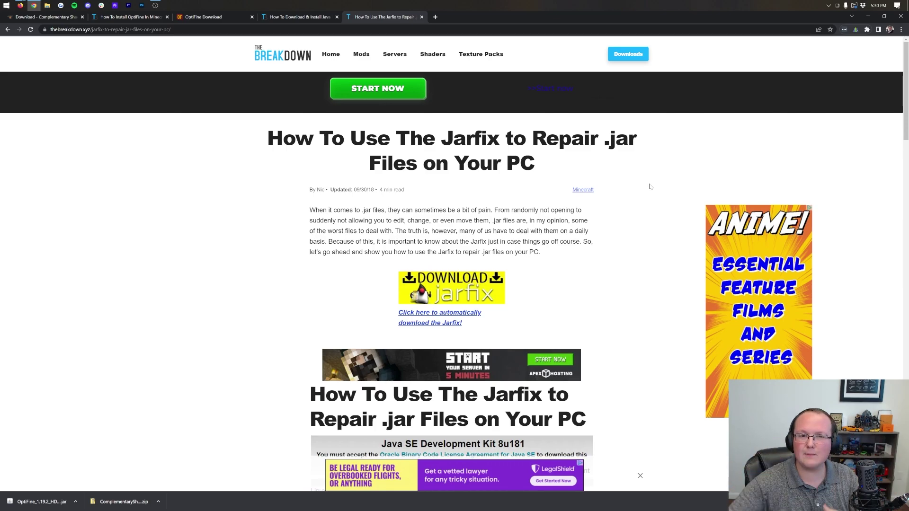
click(868, 17)
- Run the OptiFine jar with Java(TM) Platform SE binary to install HD Ultra H9, then recycle it
click(304, 62)
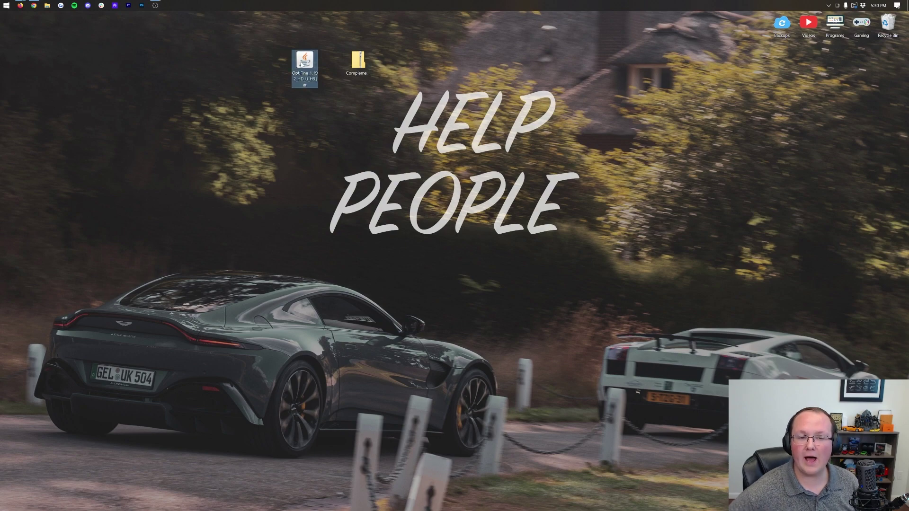
right_click(302, 63)
click(335, 112)
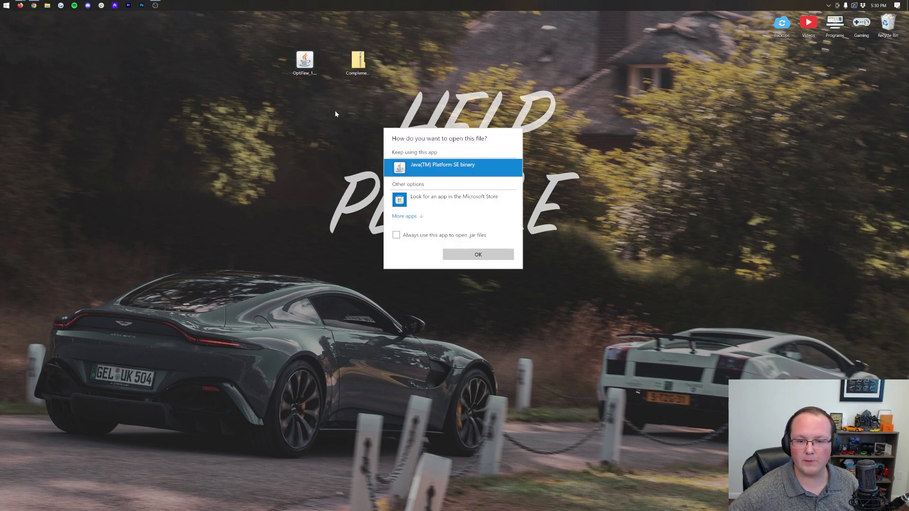
click(468, 252)
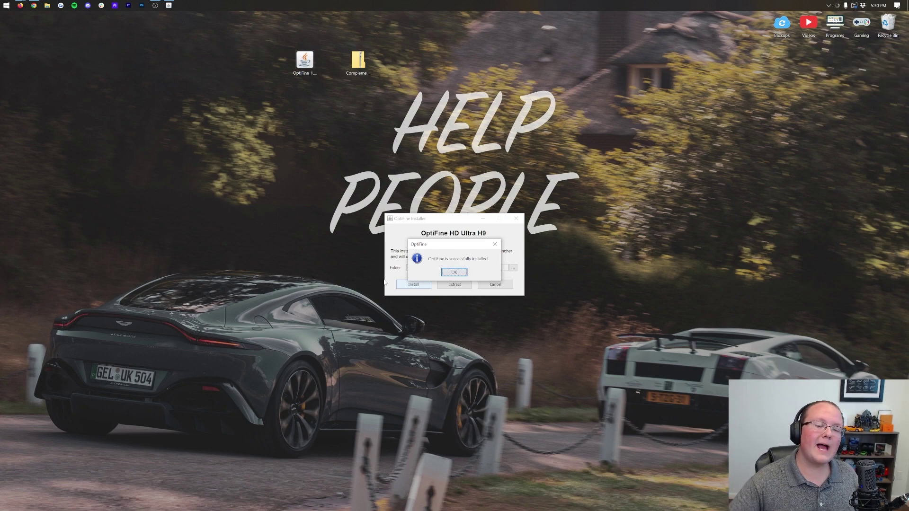
click(462, 274)
drag(297, 72, 888, 24)
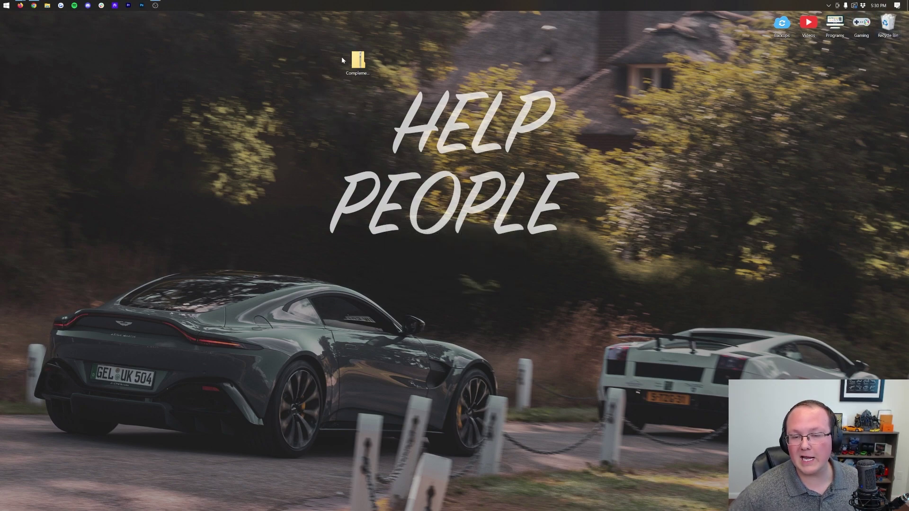
- Launch the Minecraft Launcher and try playing the OptiFine installation in Java Edition
click(6, 6)
click(128, 80)
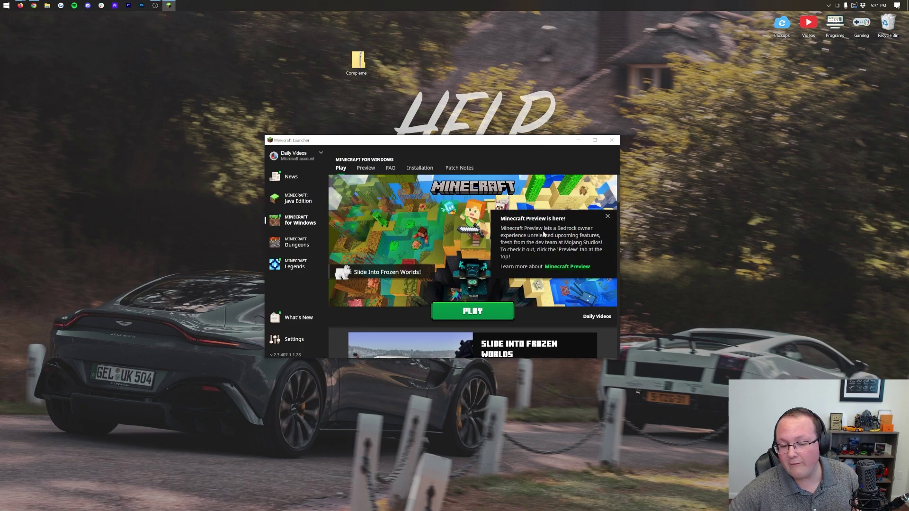
scroll(416, 223, down, 3)
scroll(416, 224, up, 3)
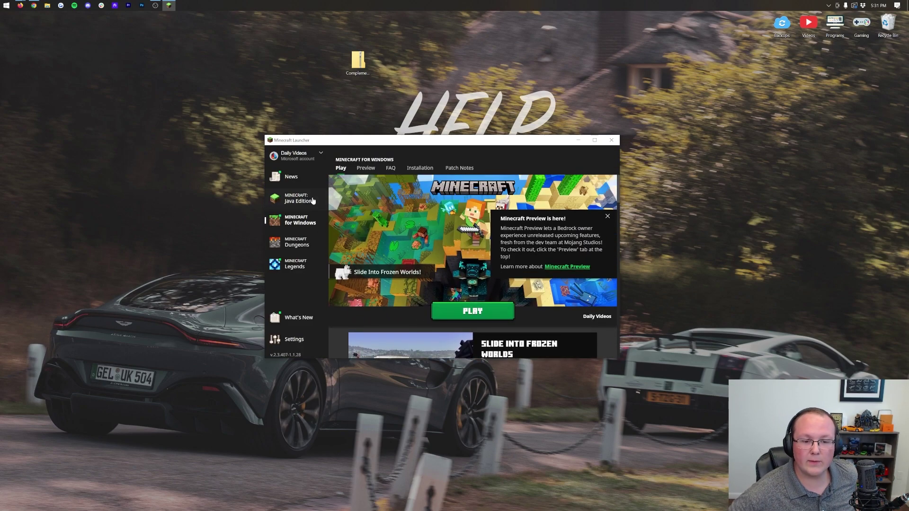
click(298, 198)
click(394, 311)
click(382, 258)
click(369, 316)
click(400, 316)
click(440, 311)
click(490, 290)
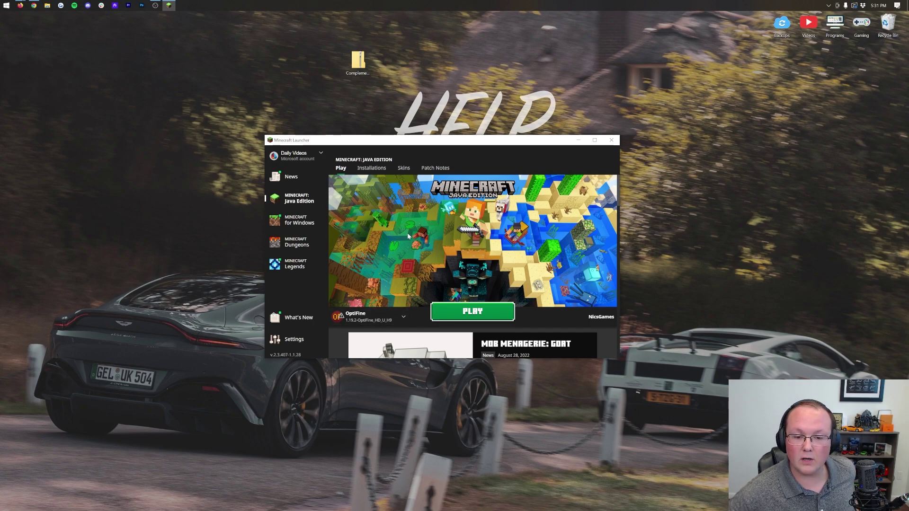
- Delete the BSL Shaders installation from the Installations list
click(386, 170)
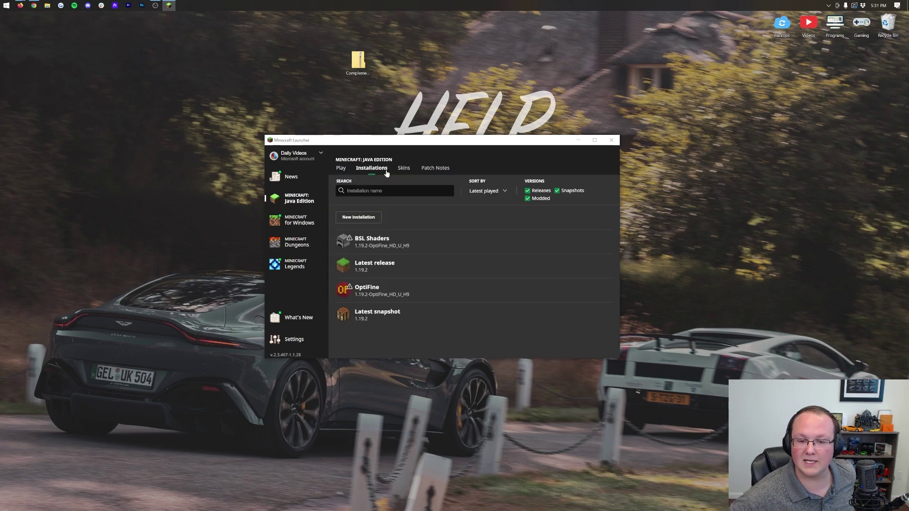
click(548, 198)
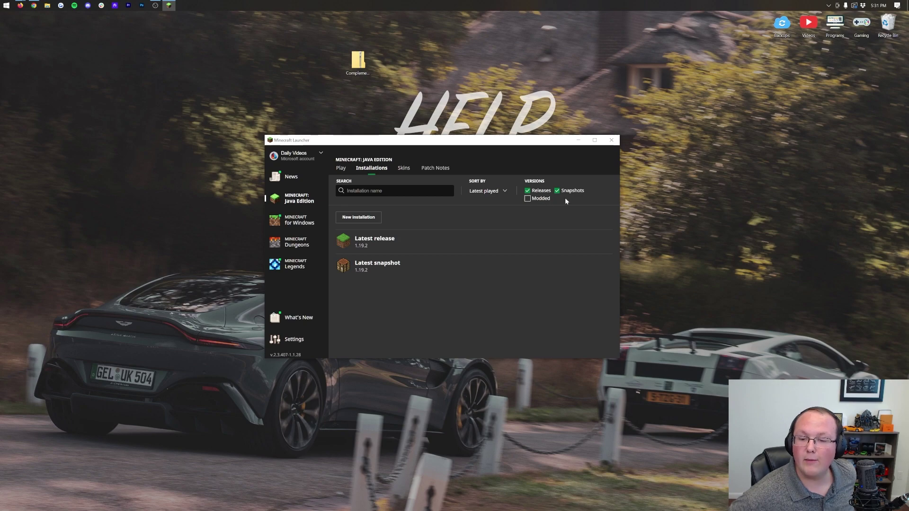
click(541, 200)
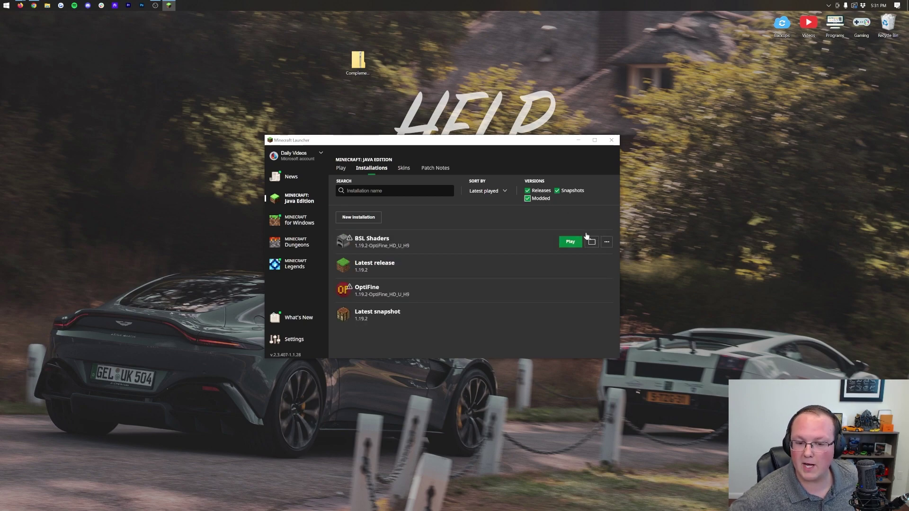
click(605, 240)
click(589, 281)
click(457, 271)
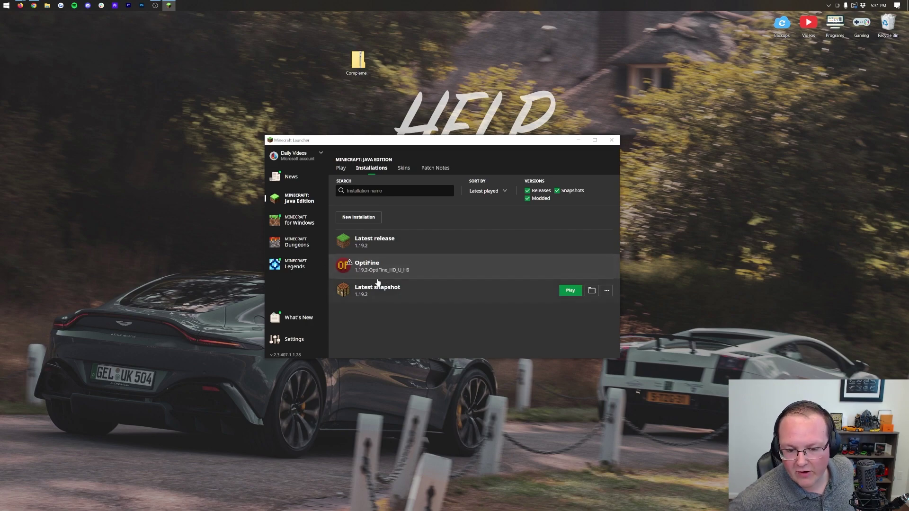
click(359, 217)
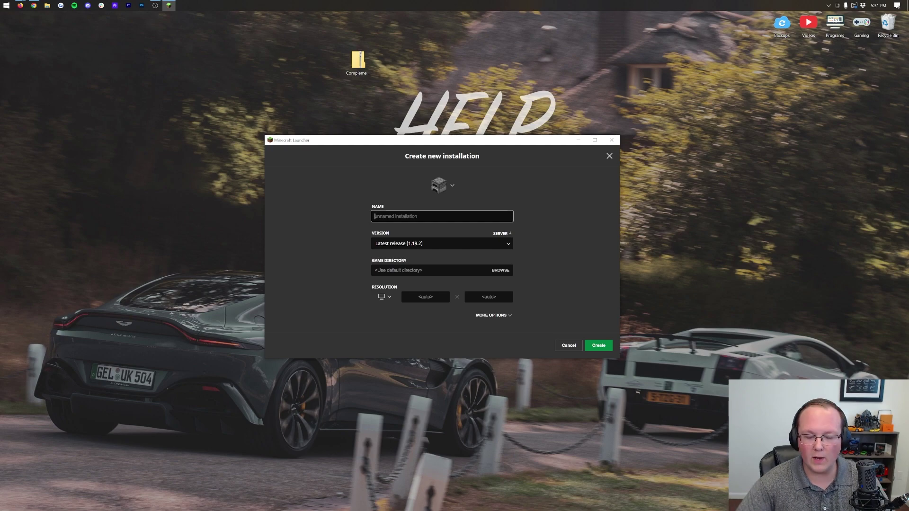
- Create a 'Complementary Shaders' installation on 1.19.2-OptiFine_HD_U_H9 at 1920 × 1080 and launch it
text(Complementary)
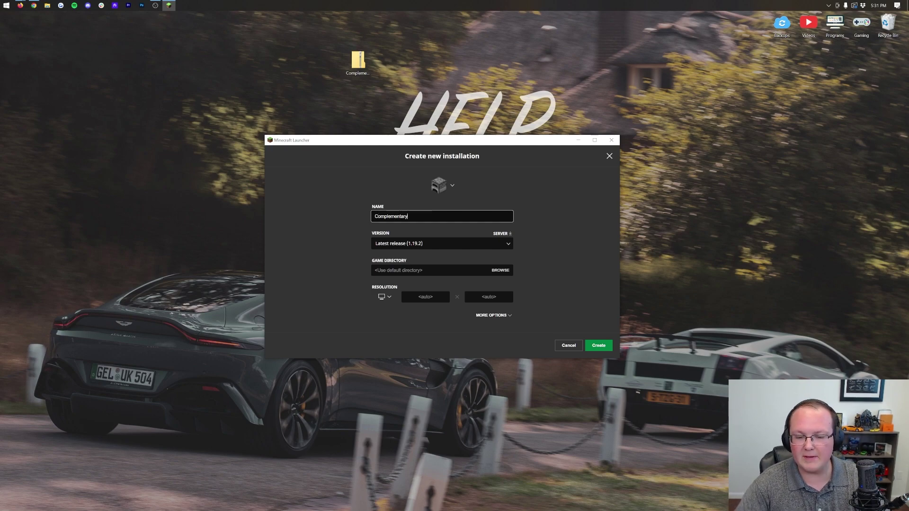
text( Shaders)
click(442, 244)
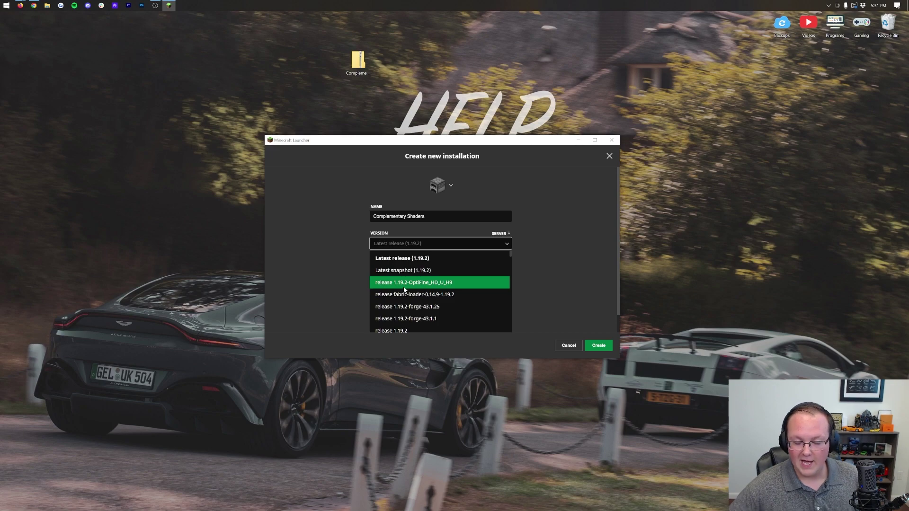
click(404, 283)
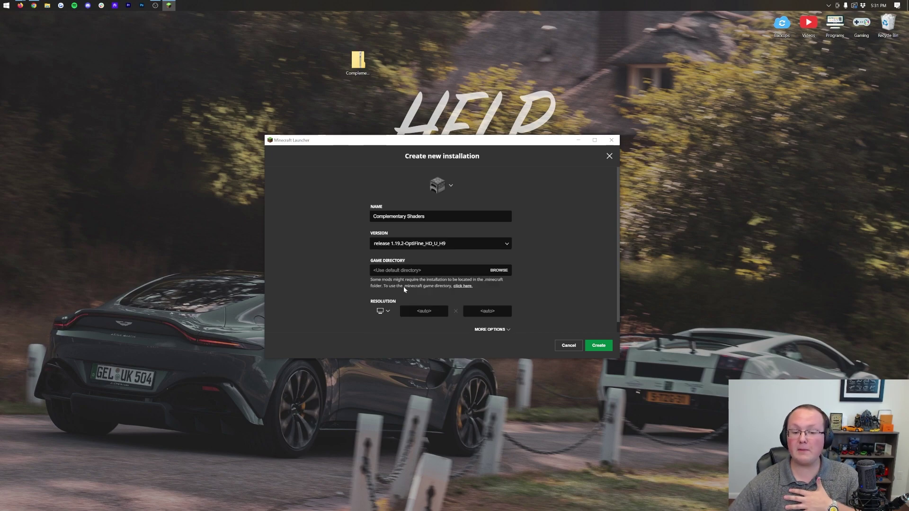
click(381, 312)
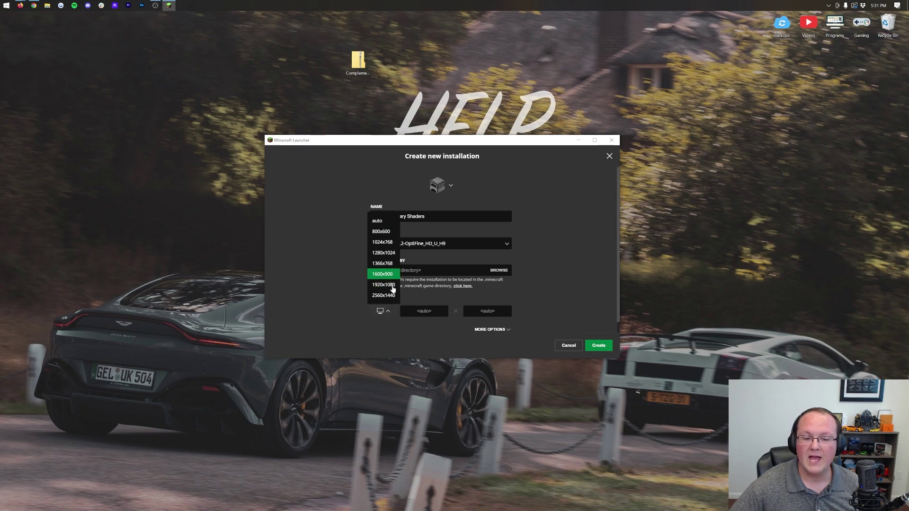
click(384, 274)
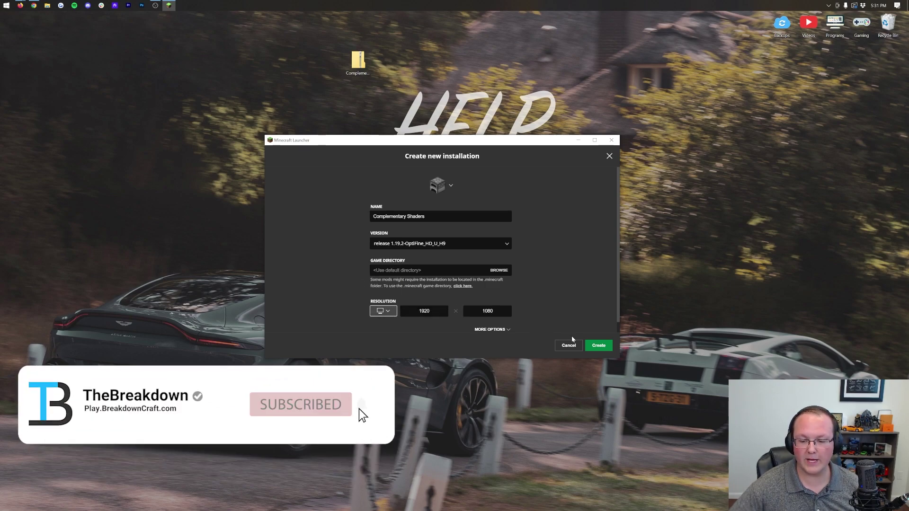
click(599, 344)
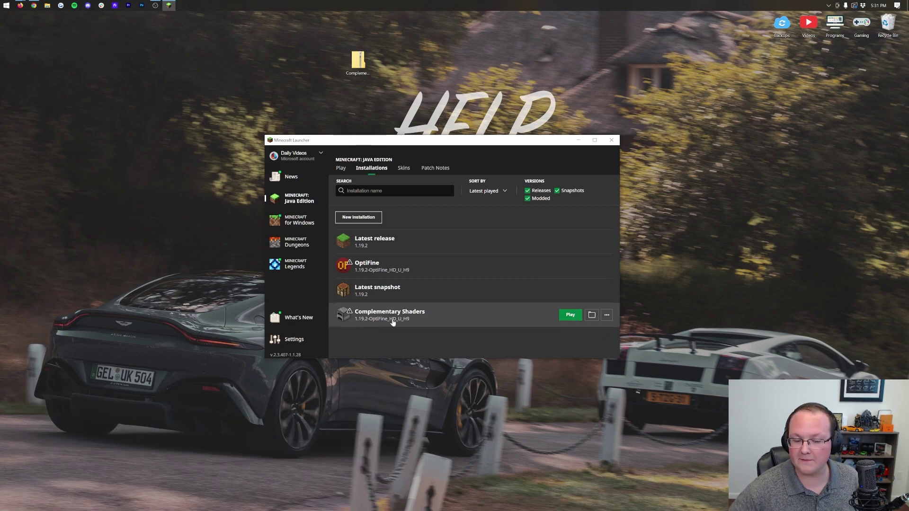
click(571, 315)
- Accept the modded warning and browse Options > Video Settings > Shaders, then back out
click(491, 291)
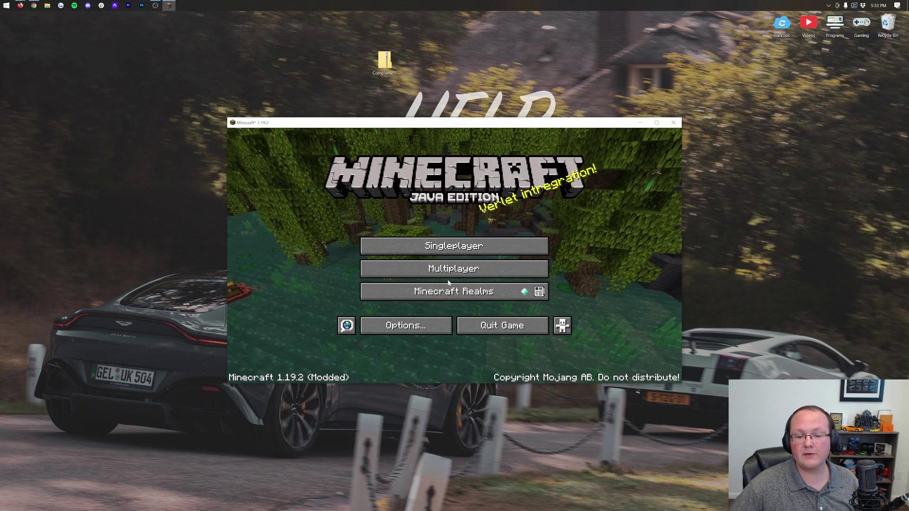
click(406, 325)
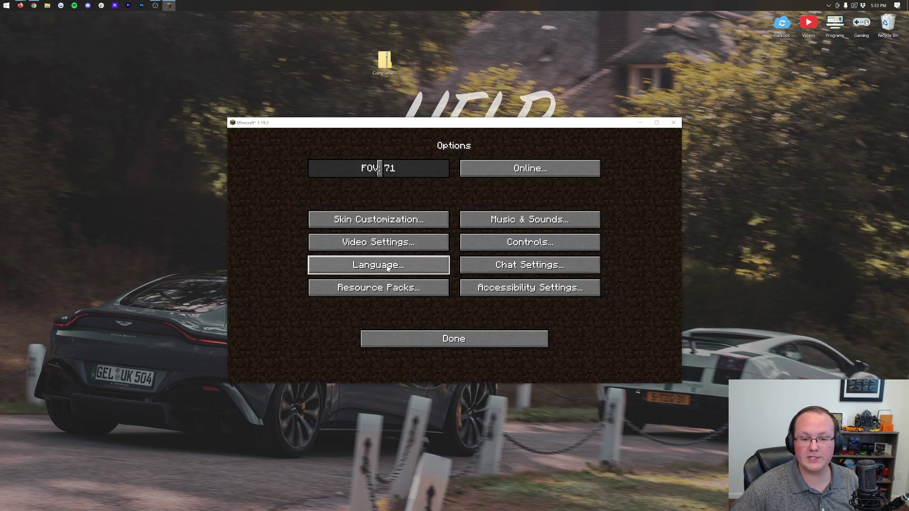
click(383, 239)
click(378, 287)
click(448, 369)
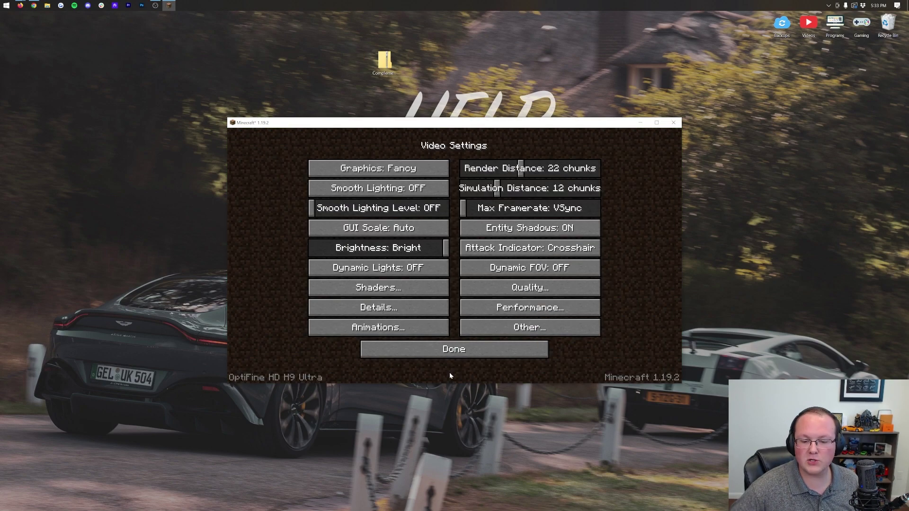
click(446, 348)
click(431, 337)
- Return to the Shaders list and open the shaderpacks folder
click(405, 325)
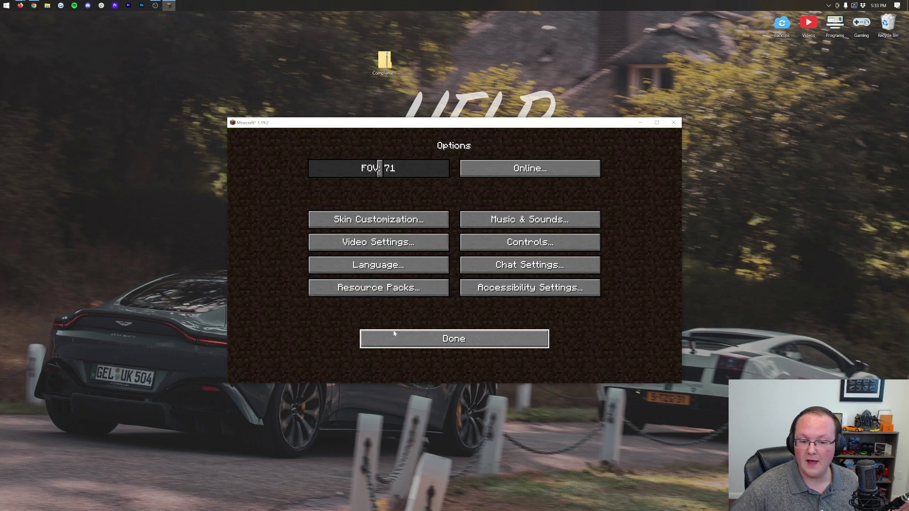
click(376, 241)
click(389, 296)
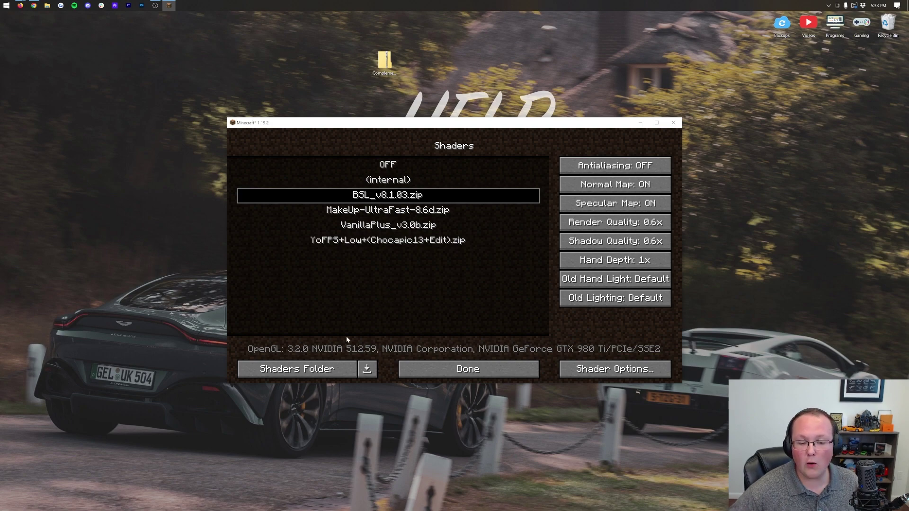
click(296, 373)
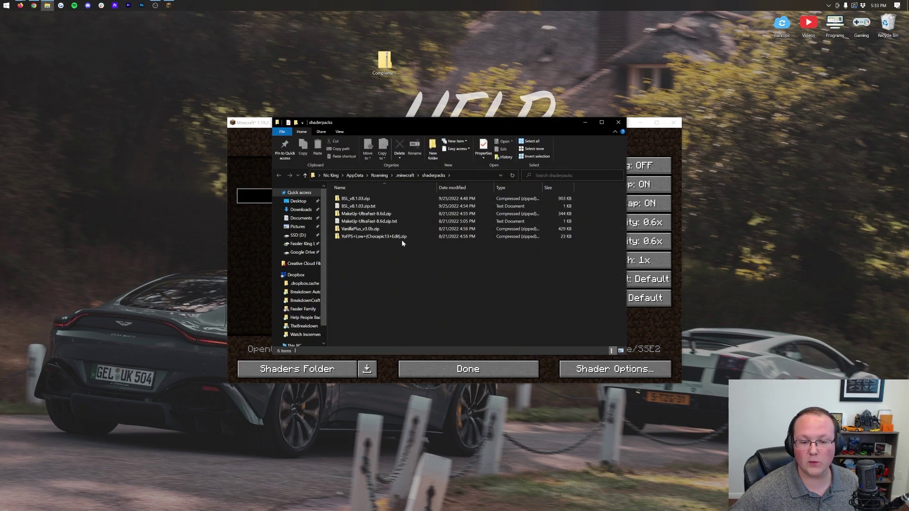
- Drag ComplementaryShaders_v4.6.zip into shaderpacks, select it in Minecraft, and confirm with Done
drag(384, 60, 417, 268)
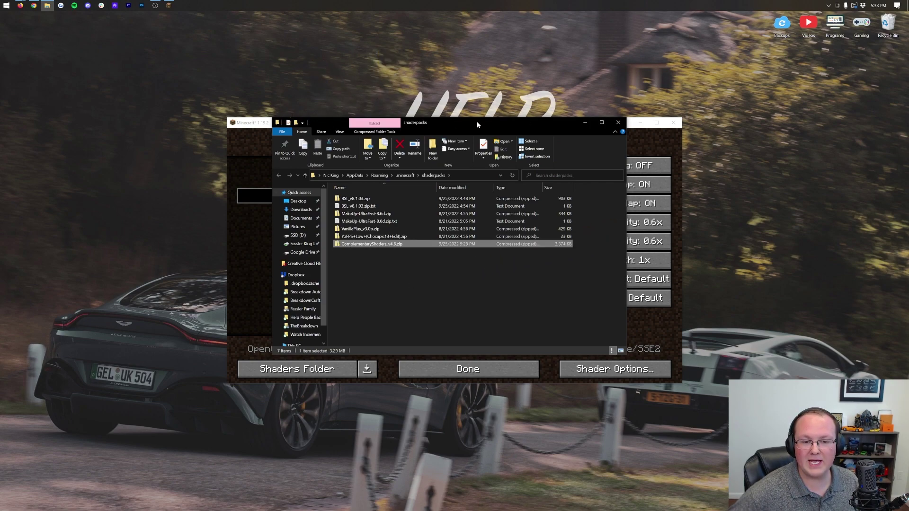
click(618, 122)
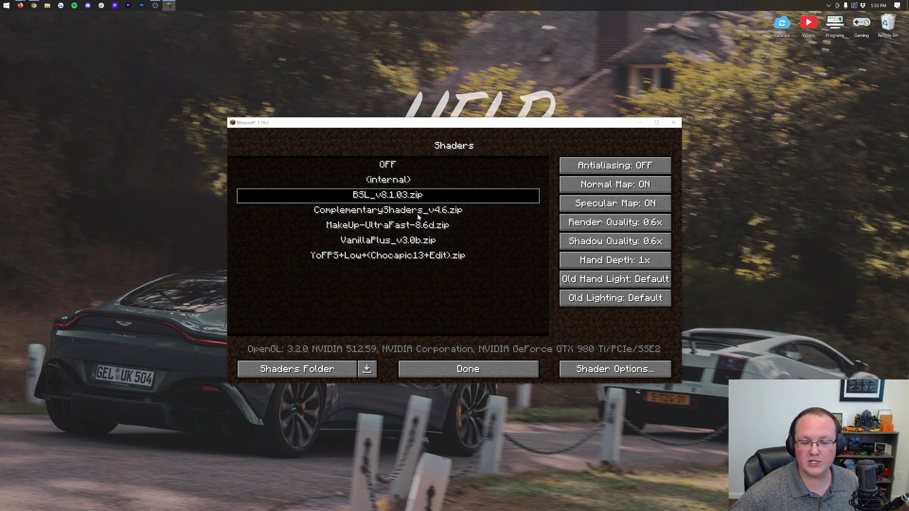
click(387, 214)
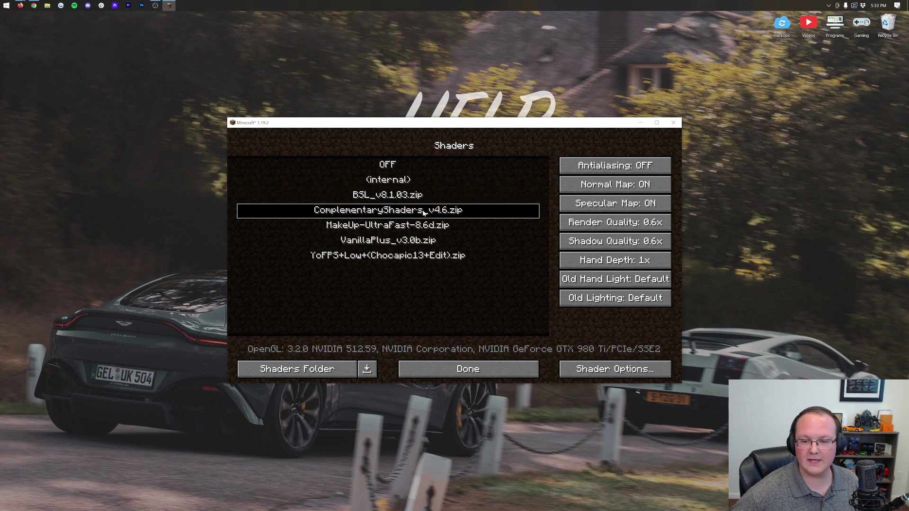
click(463, 369)
click(455, 347)
- Launch the Seed: 867-5309 singleplayer world with Complementary shaders, then pause it
click(451, 338)
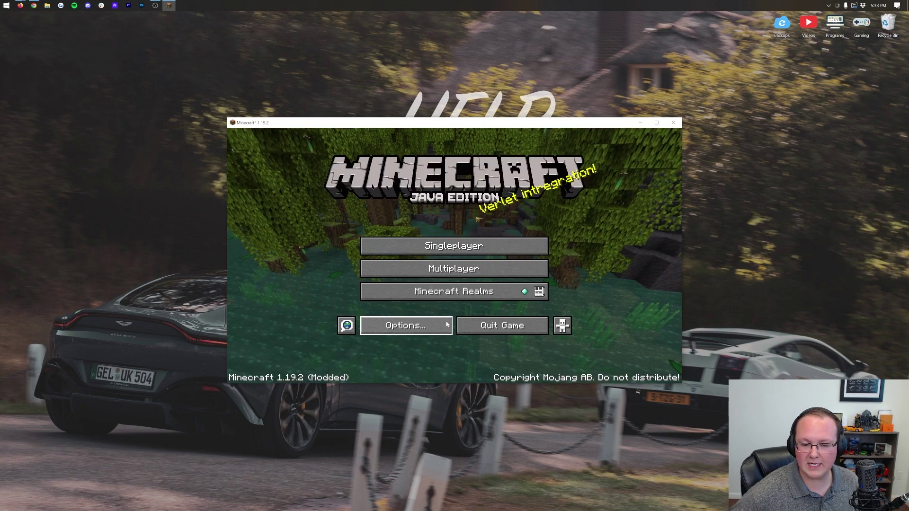
click(429, 246)
click(414, 189)
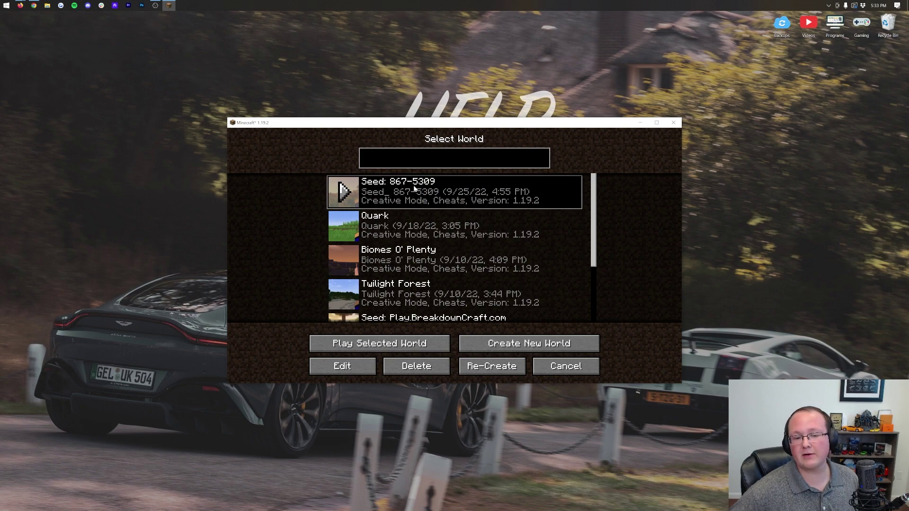
click(414, 188)
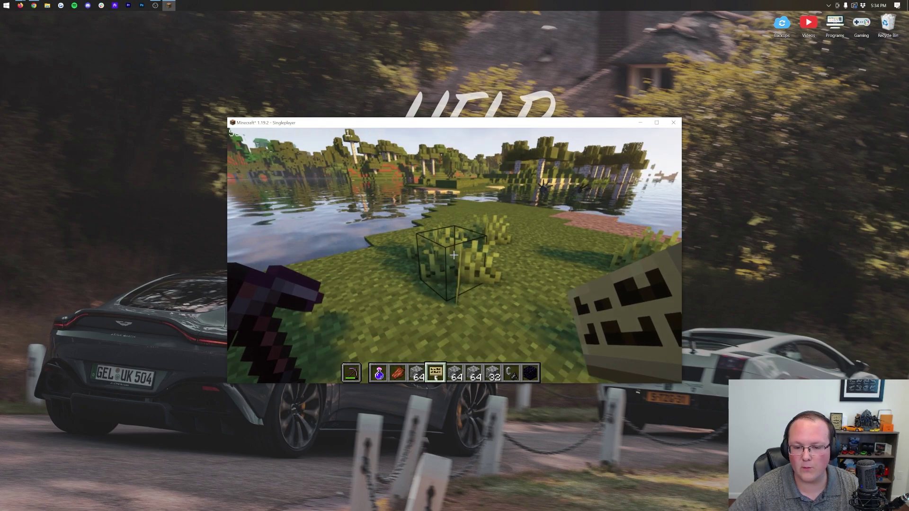
key(Escape)
- Open the Complementary shader pack's settings through Options, Video Settings and Shaders
click(438, 273)
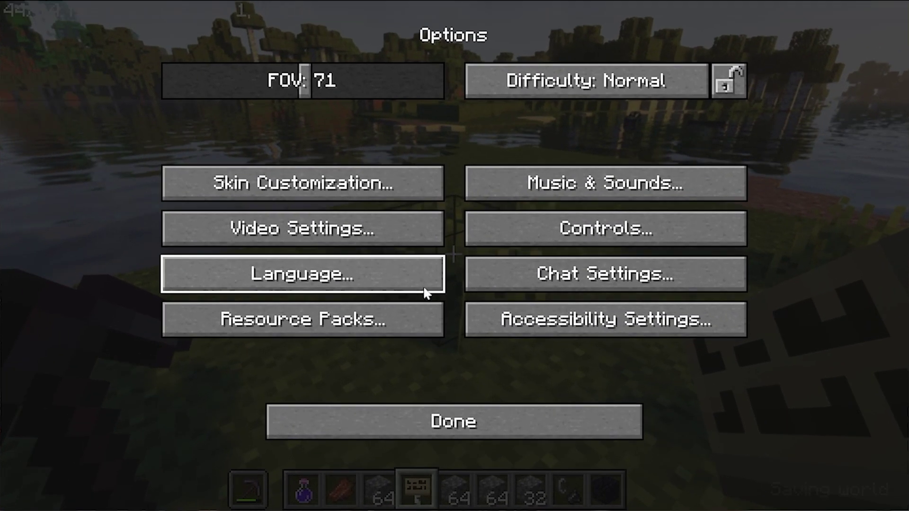
click(356, 239)
click(297, 326)
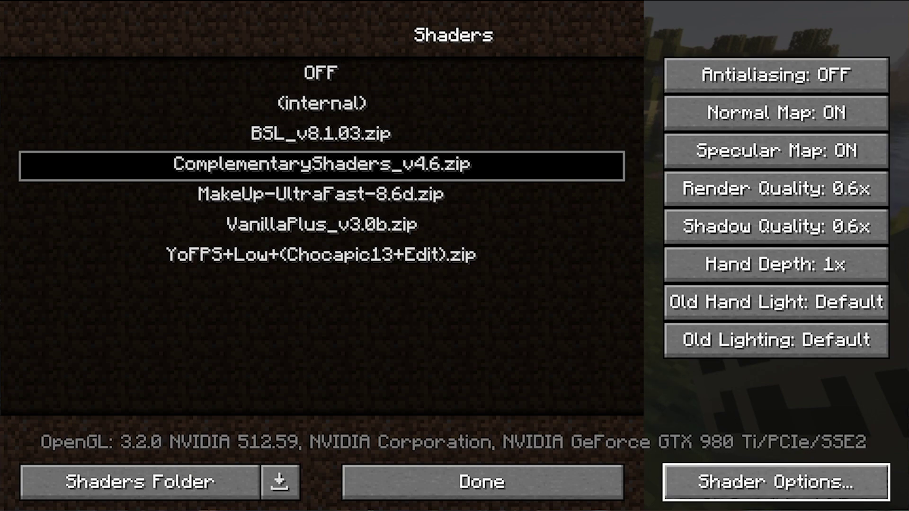
click(736, 497)
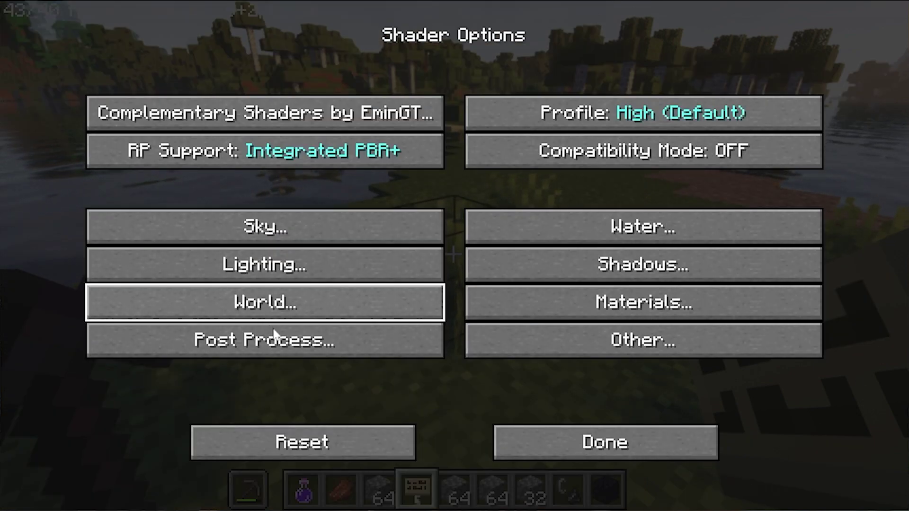
- Browse the shader's lighting, world and other setting groups without changing anything
click(274, 266)
click(525, 456)
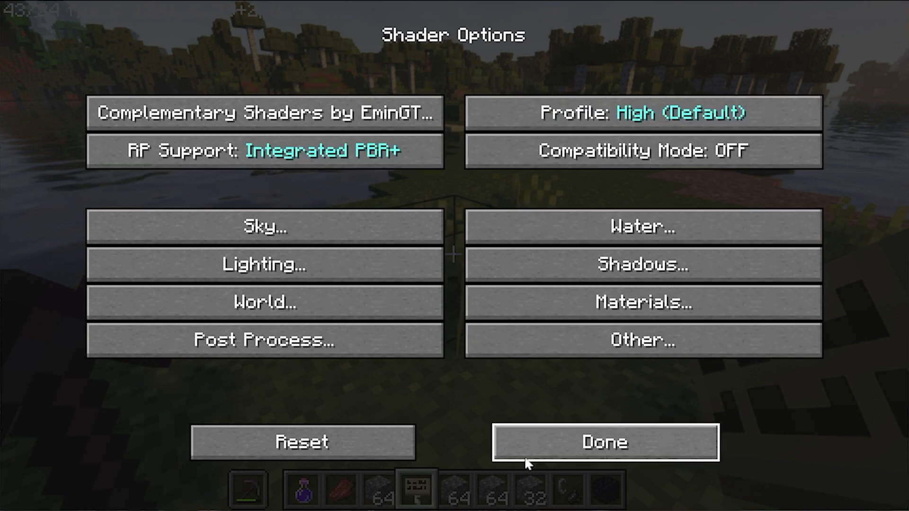
click(593, 347)
click(522, 438)
click(328, 329)
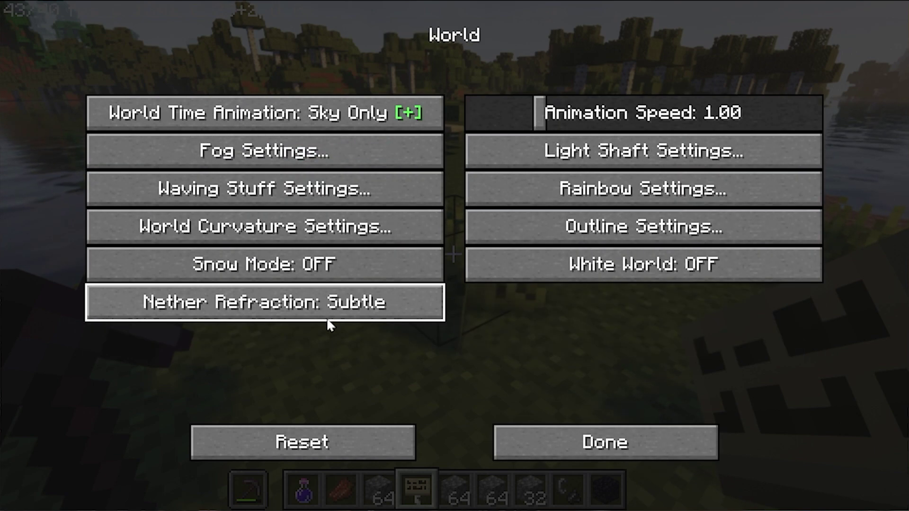
click(495, 452)
- Cycle the shader profile past Ultra, Extreme and Potato to Low, then resume the world
click(527, 110)
click(538, 115)
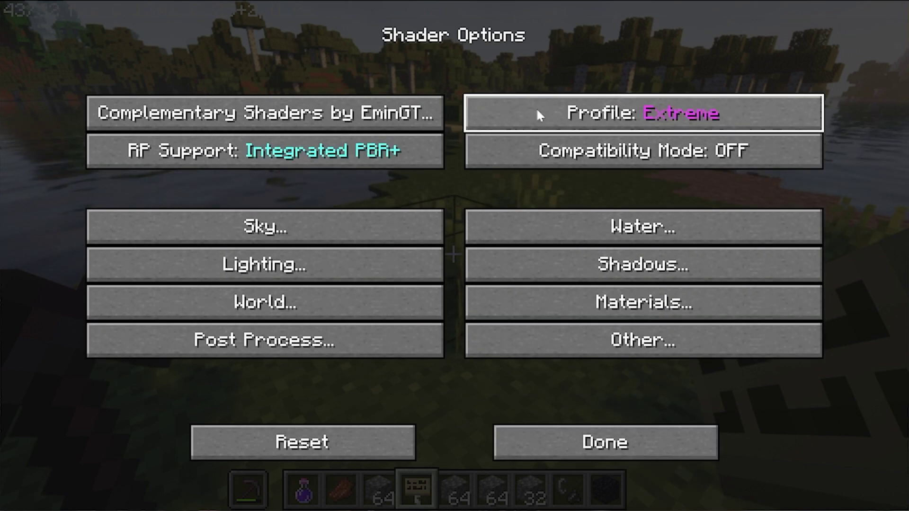
click(539, 115)
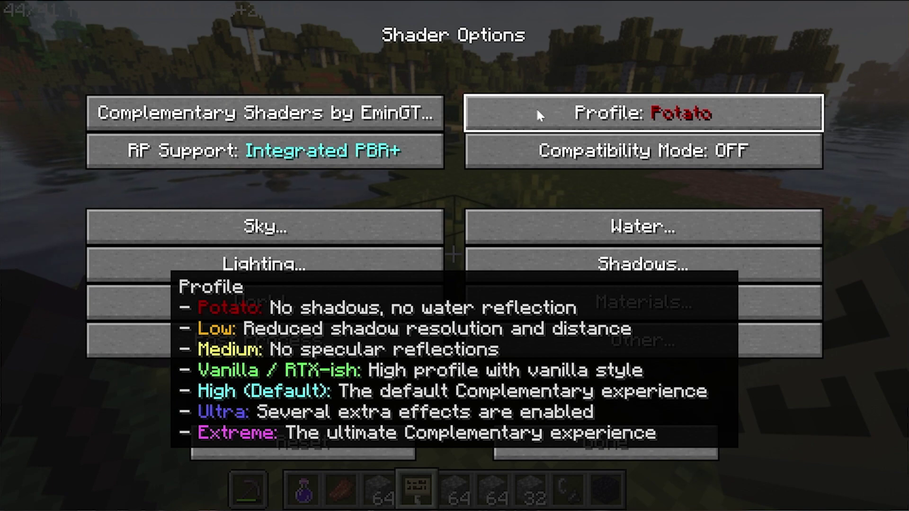
click(537, 112)
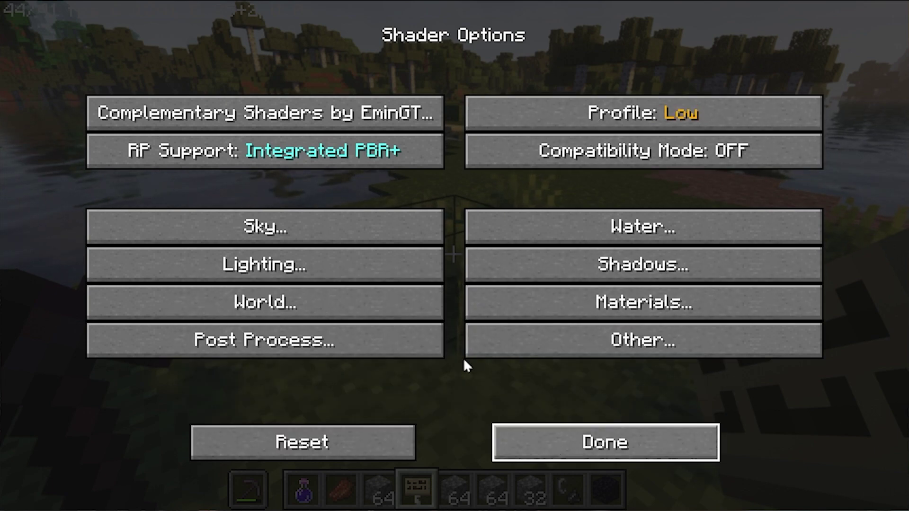
key(Escape)
key(Escape)
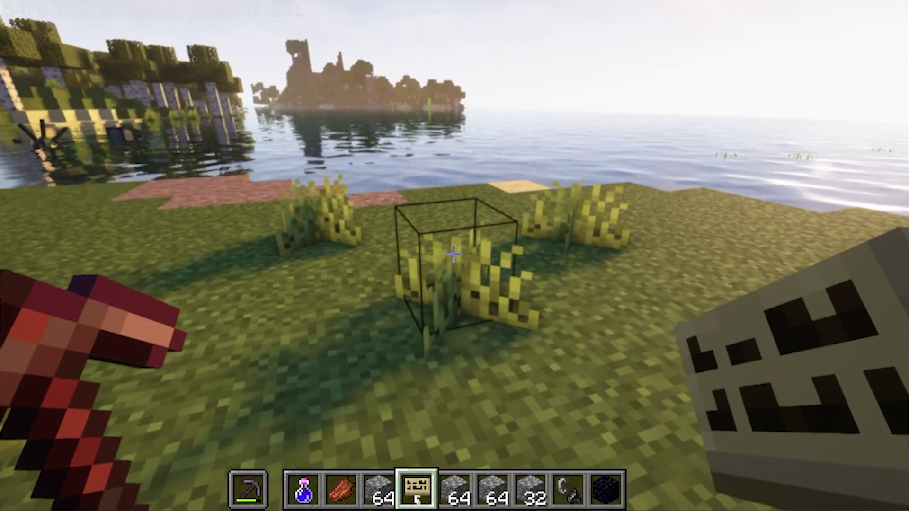
mouse_move(453, 254)
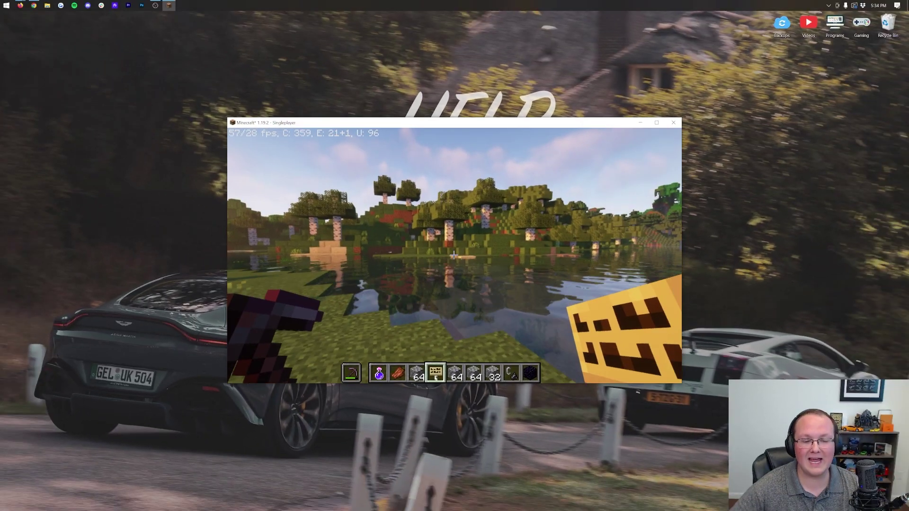
key(w)
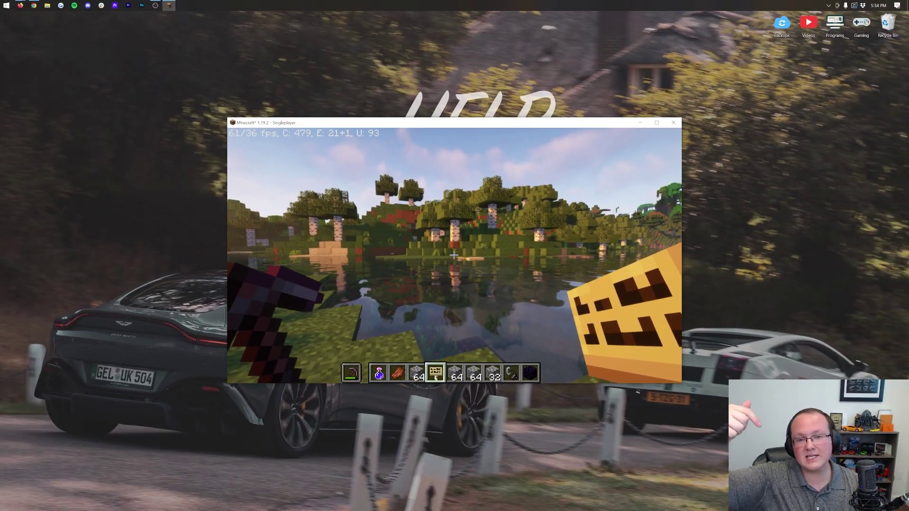
key(w)
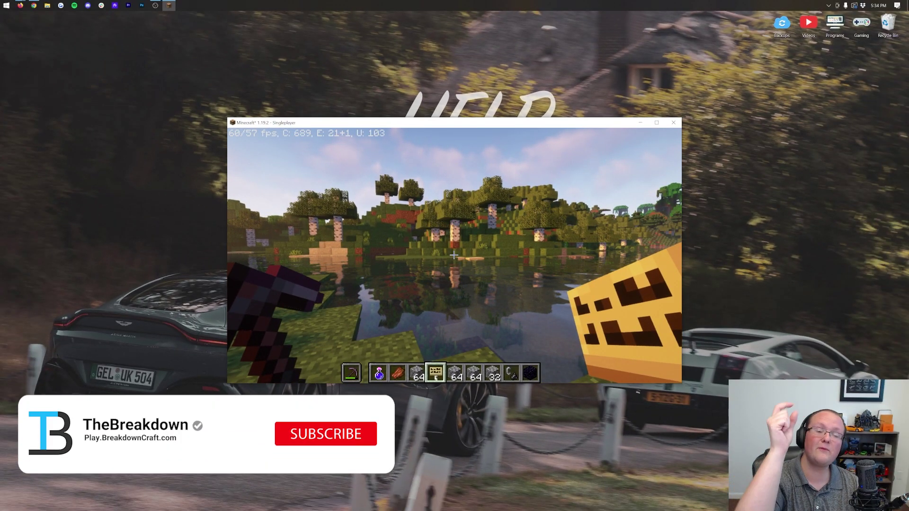
key(w)
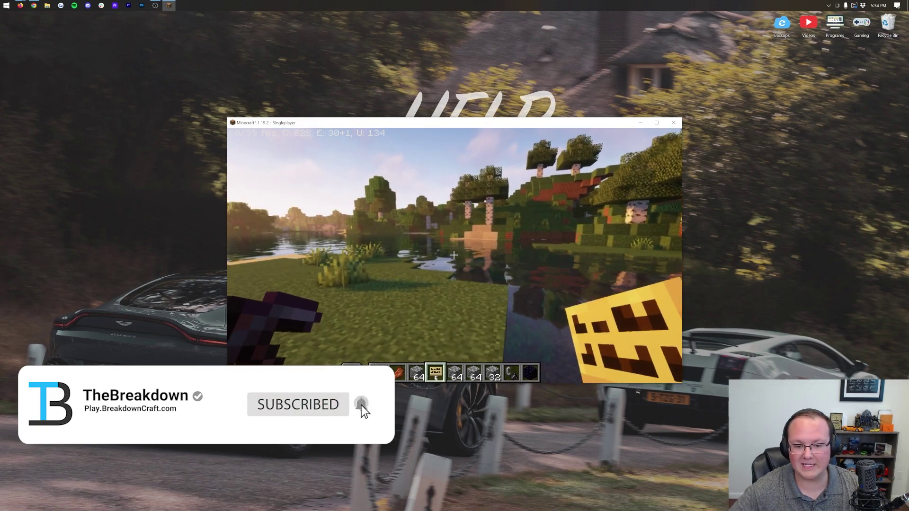
key(w)
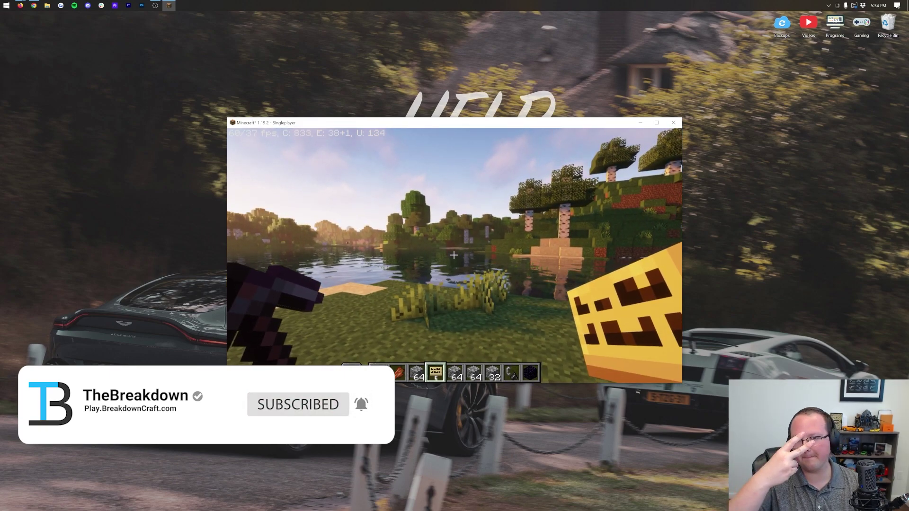